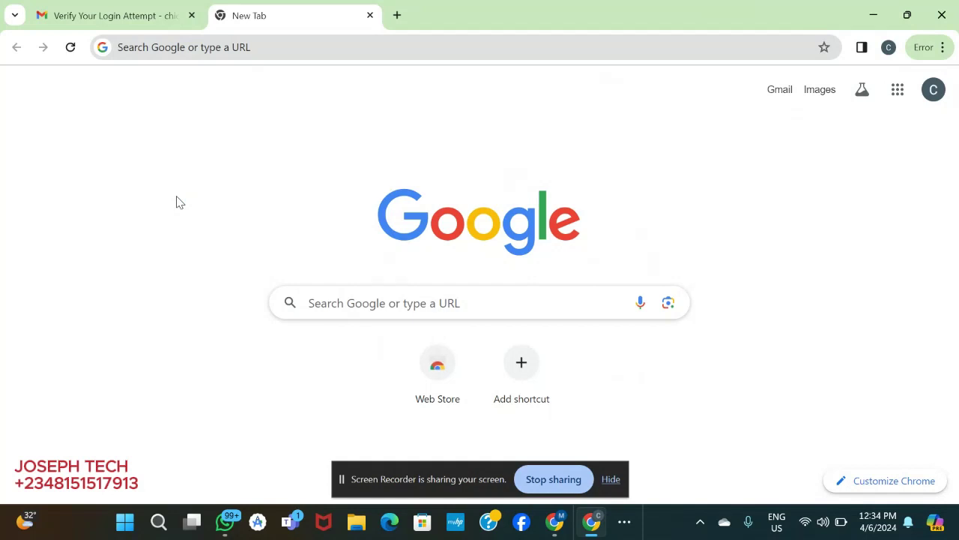
Search Google for 'google play console' and open the Play Console signup result
left_click(162, 51)
left_click(169, 88)
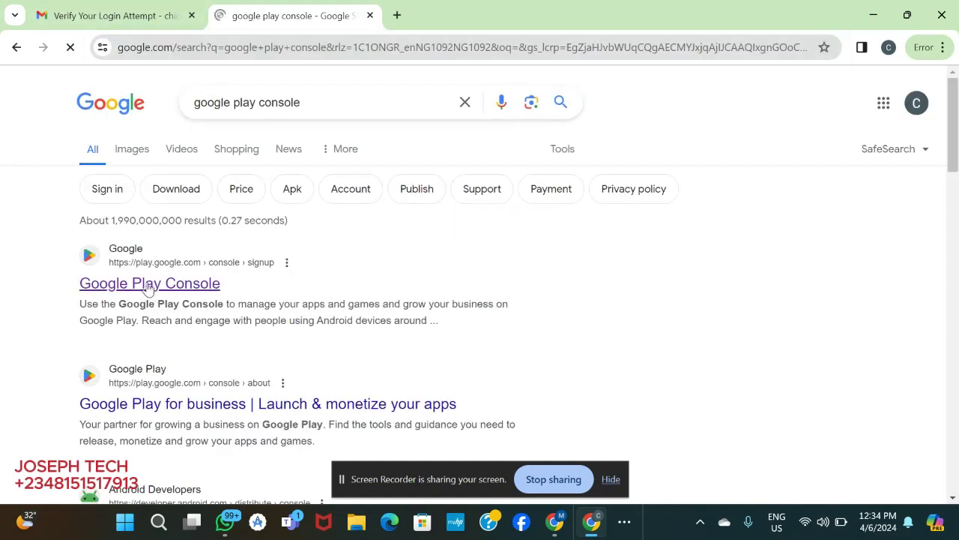
left_click(148, 285)
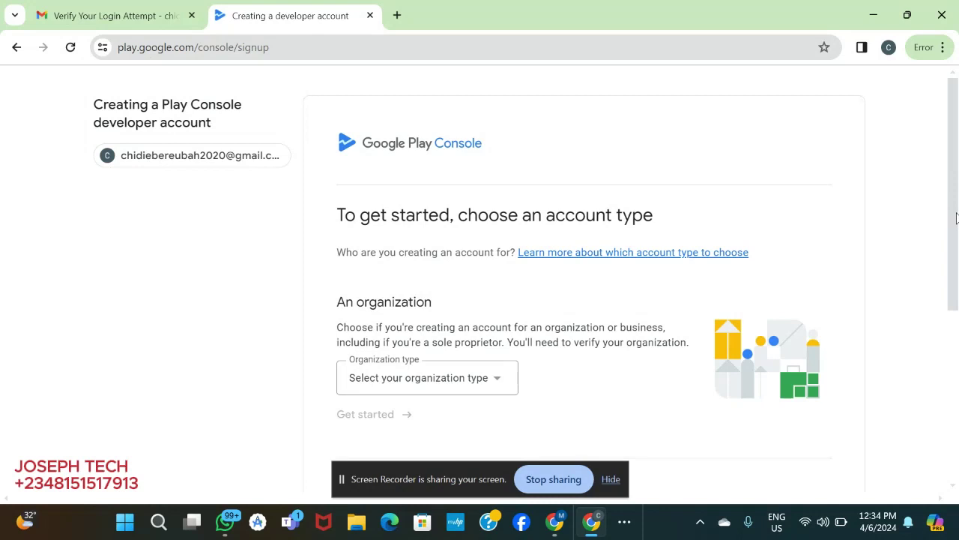
left_click(17, 47)
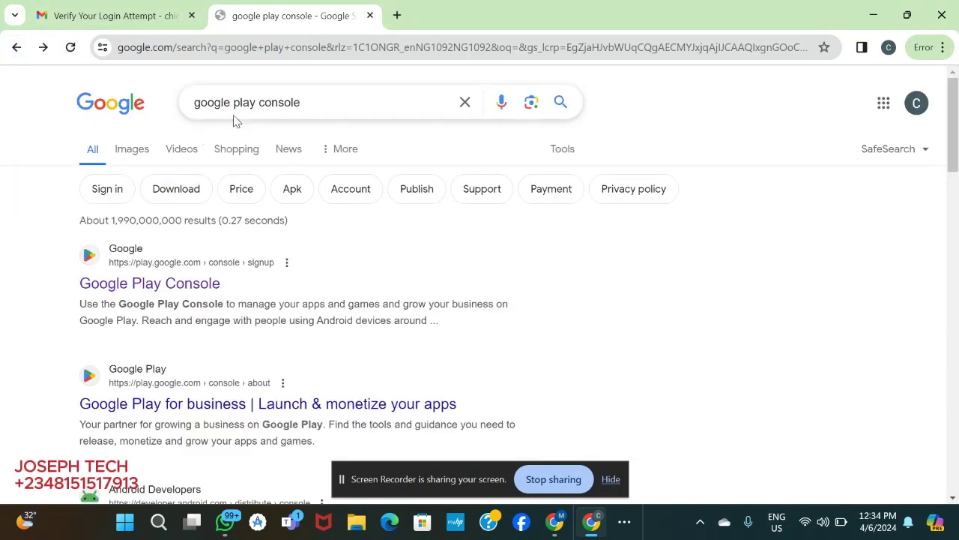
left_click(135, 283)
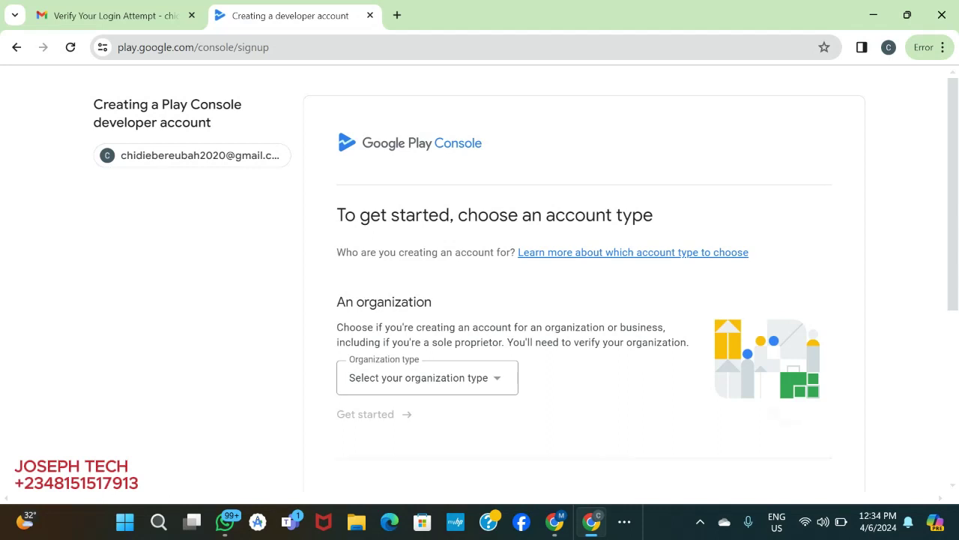
Review the signup account types, opening and closing the organization type list without choosing one
scroll(524, 284, "down", 1)
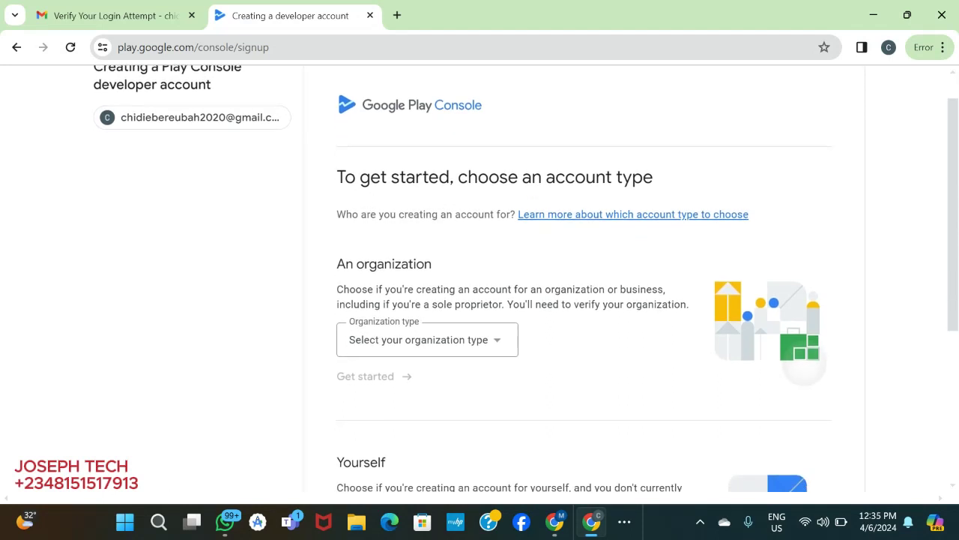
scroll(524, 285, "down", 1)
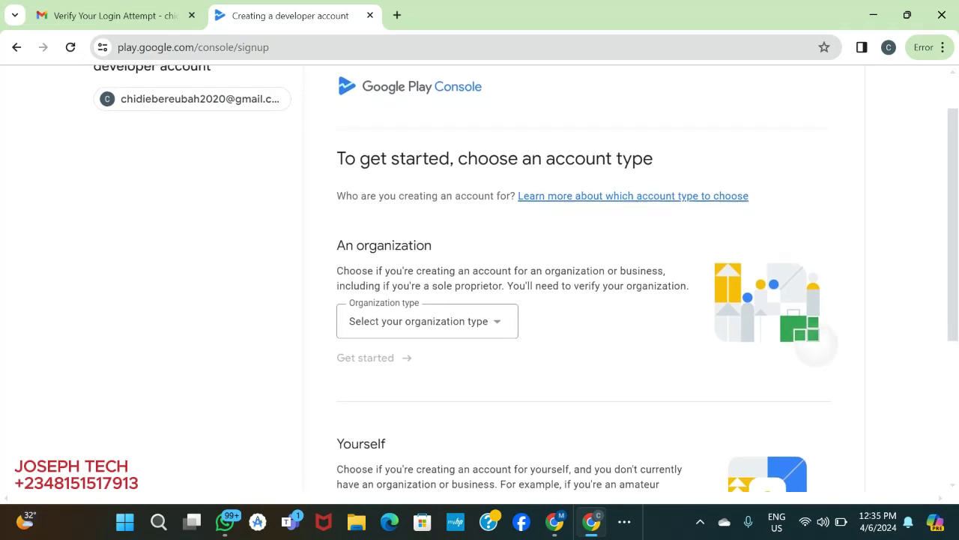
scroll(525, 285, "down", 2)
scroll(525, 285, "down", 2)
scroll(524, 284, "up", 4)
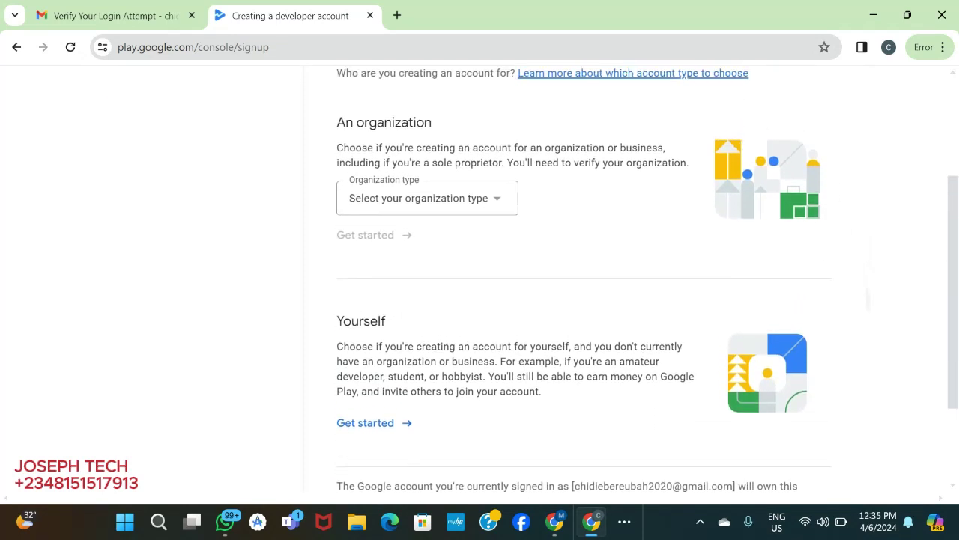
scroll(525, 285, "down", 5)
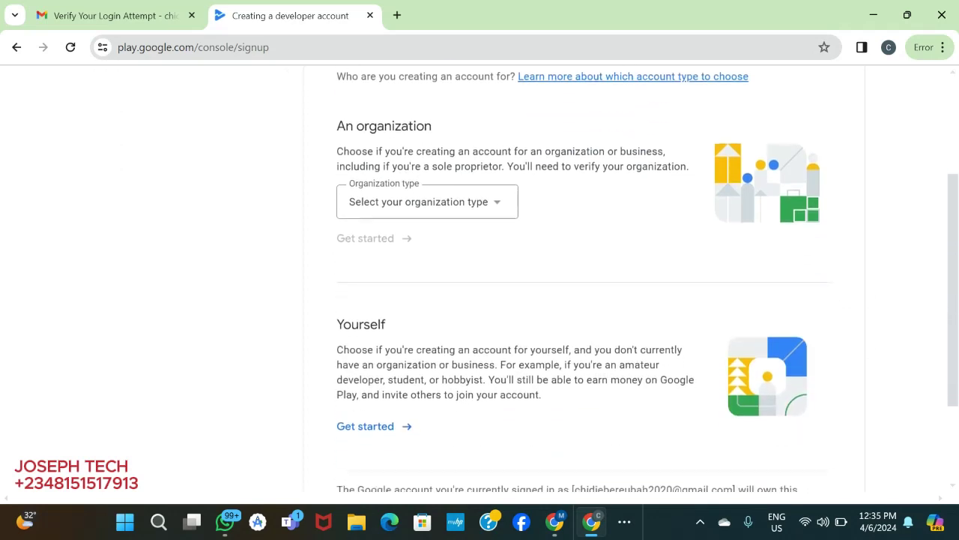
scroll(524, 285, "up", 5)
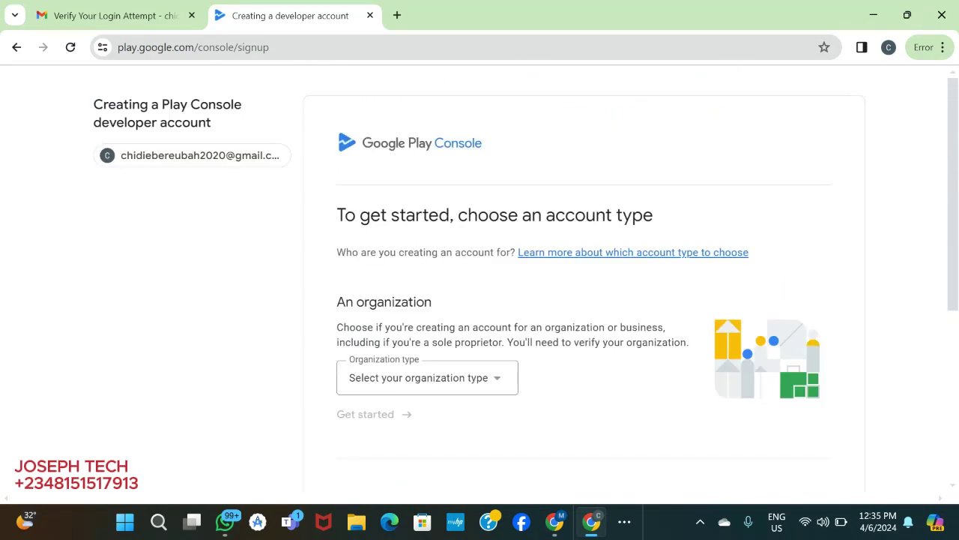
scroll(525, 284, "down", 5)
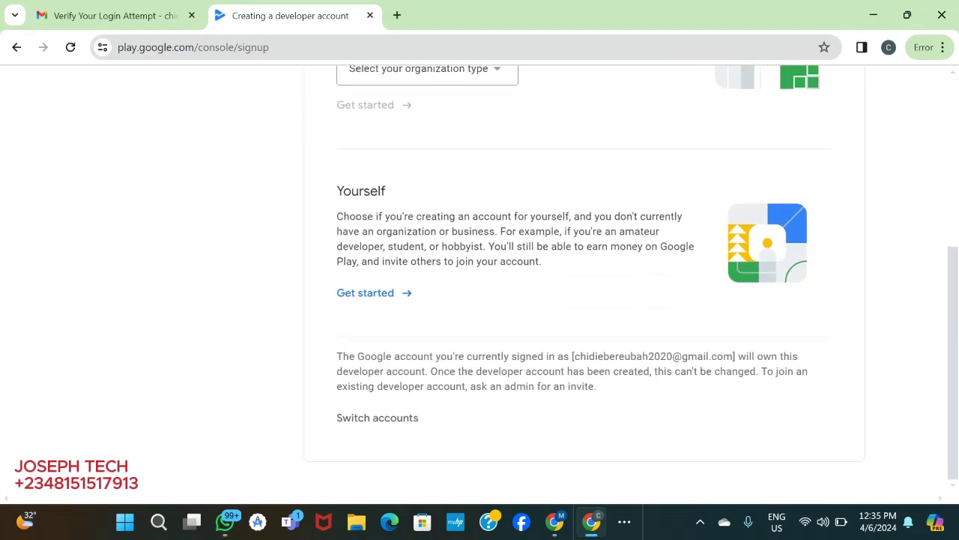
scroll(525, 284, "up", 3)
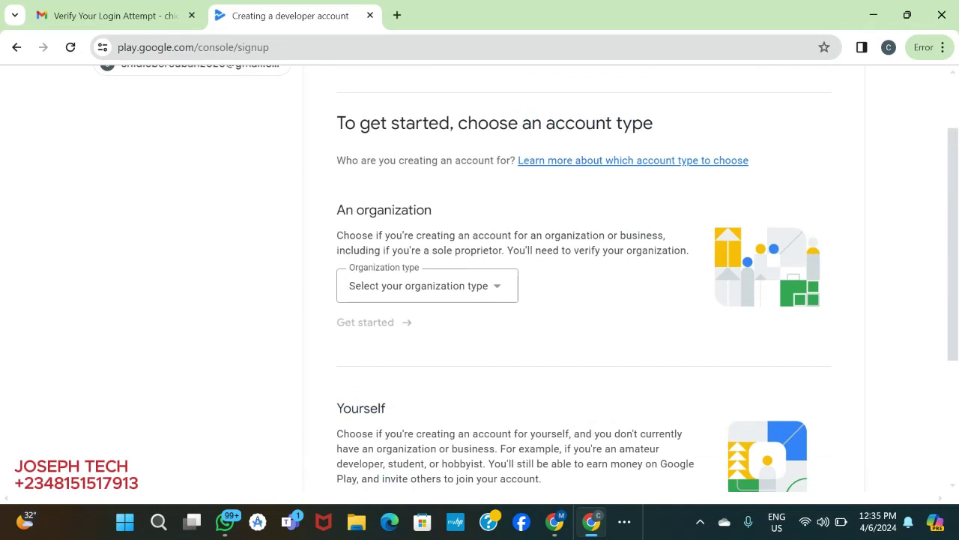
left_click(427, 286)
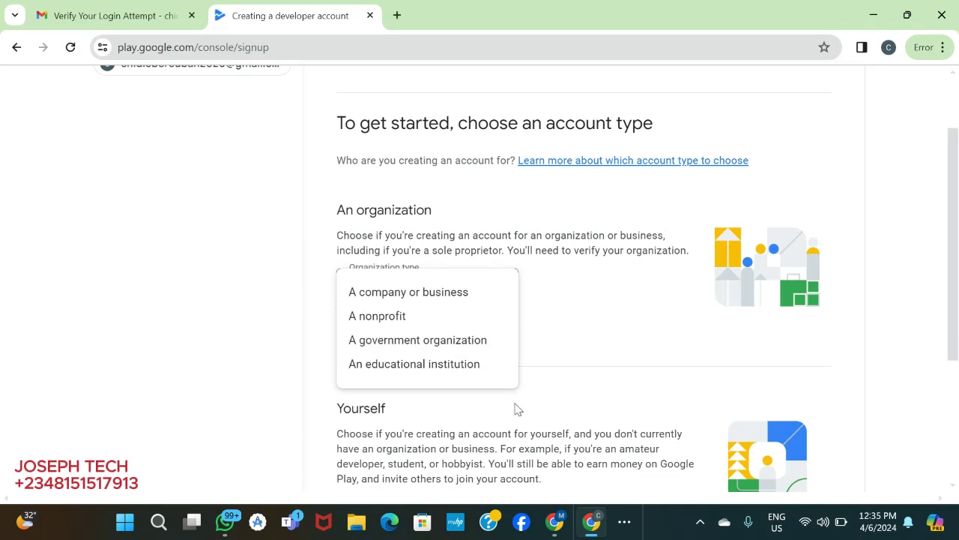
left_click(686, 344)
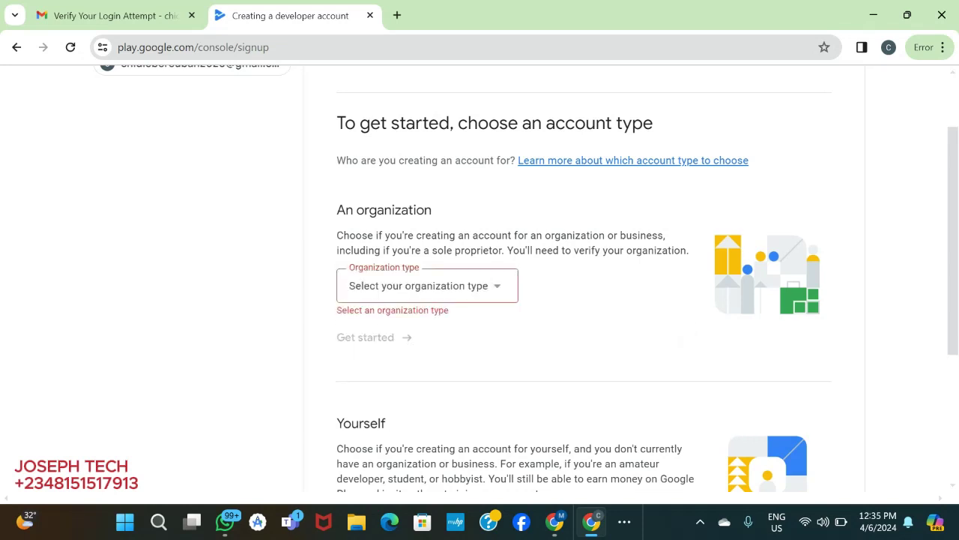
scroll(529, 278, "down", 3)
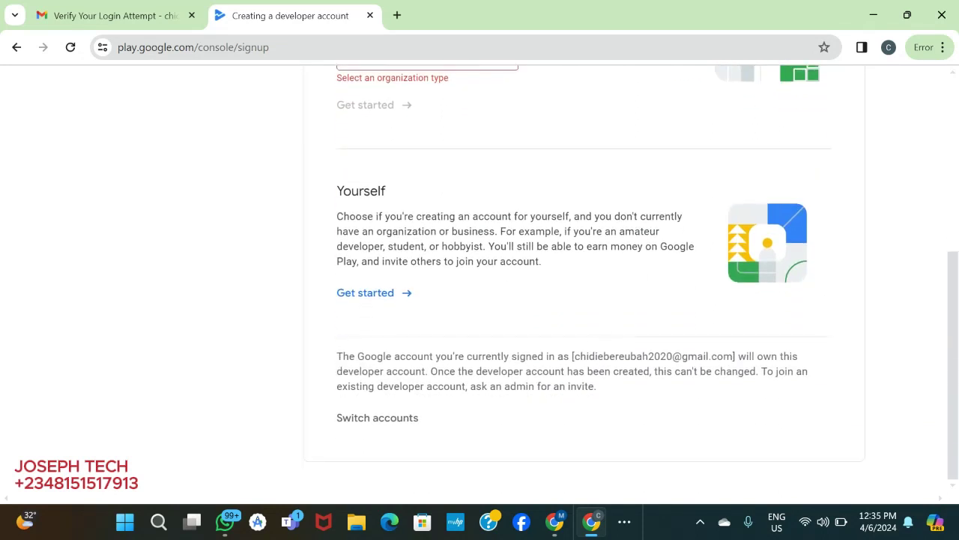
scroll(530, 278, "left", 1)
scroll(530, 278, "up", 2)
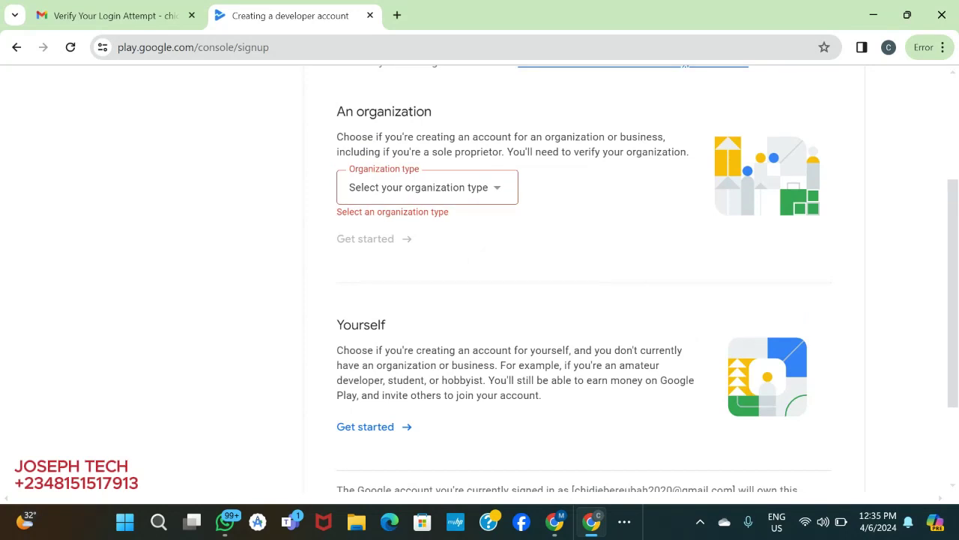
scroll(622, 292, "down", 2)
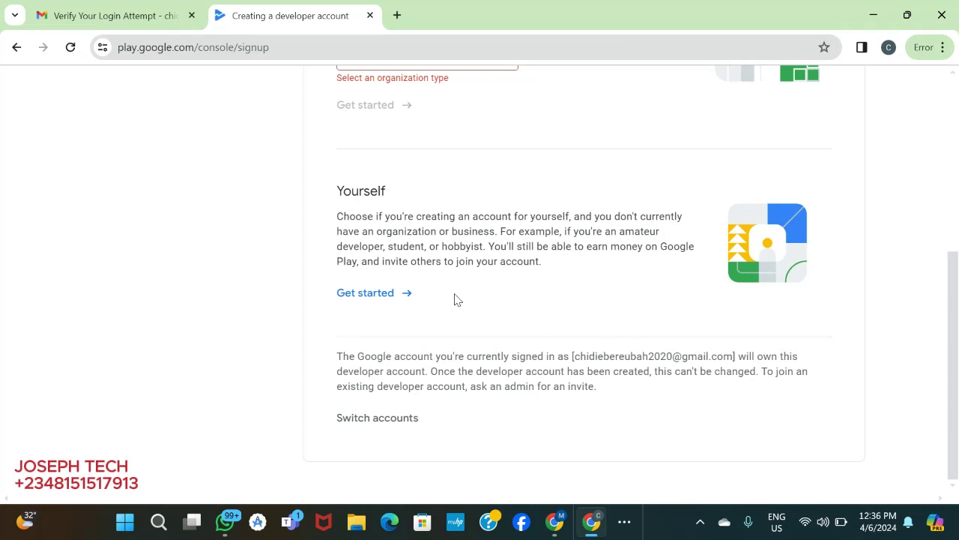
Enter 'ubah tech' as the developer name and continue to the payments profile step
scroll(454, 300, "down", 2)
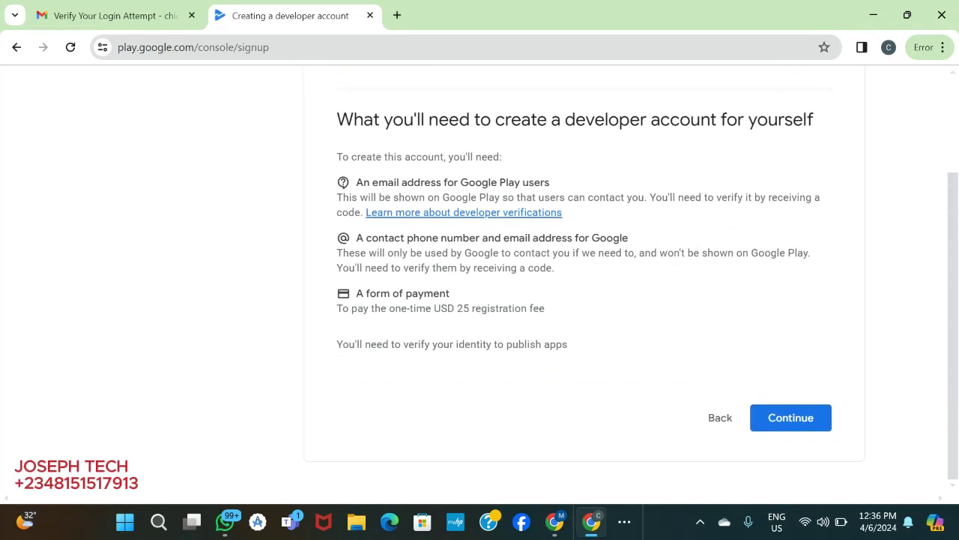
scroll(585, 284, "up", 1)
scroll(585, 285, "down", 1)
left_click(489, 340)
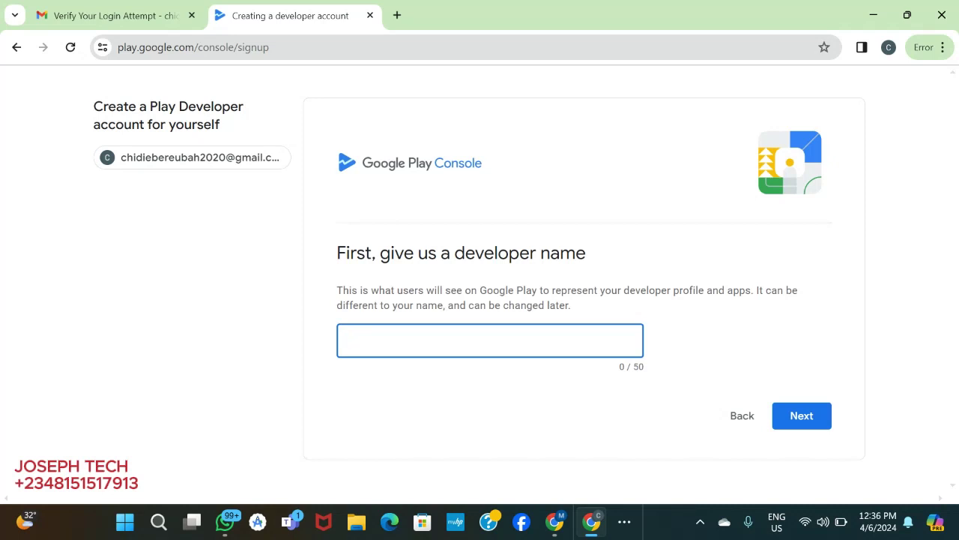
type("ubah tech")
key("Return")
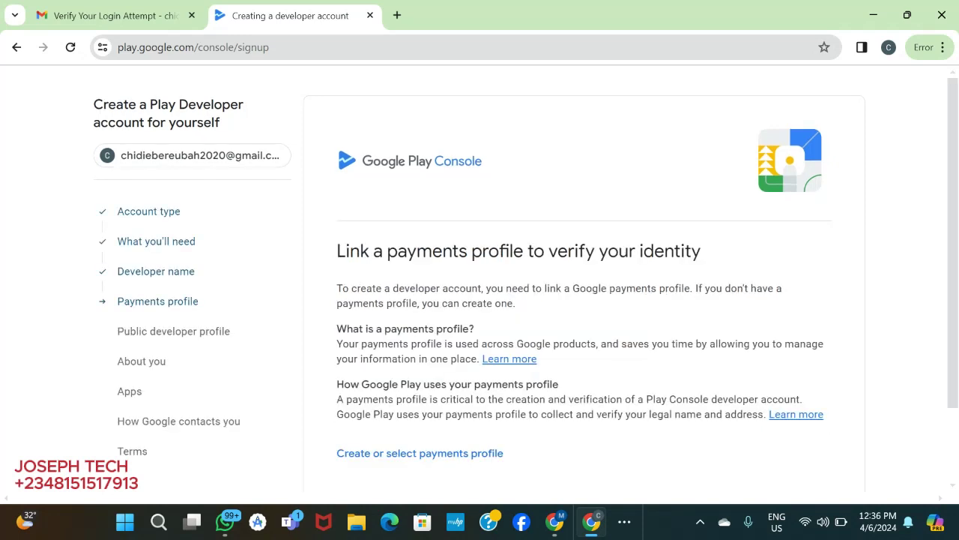
scroll(525, 285, "down", 2)
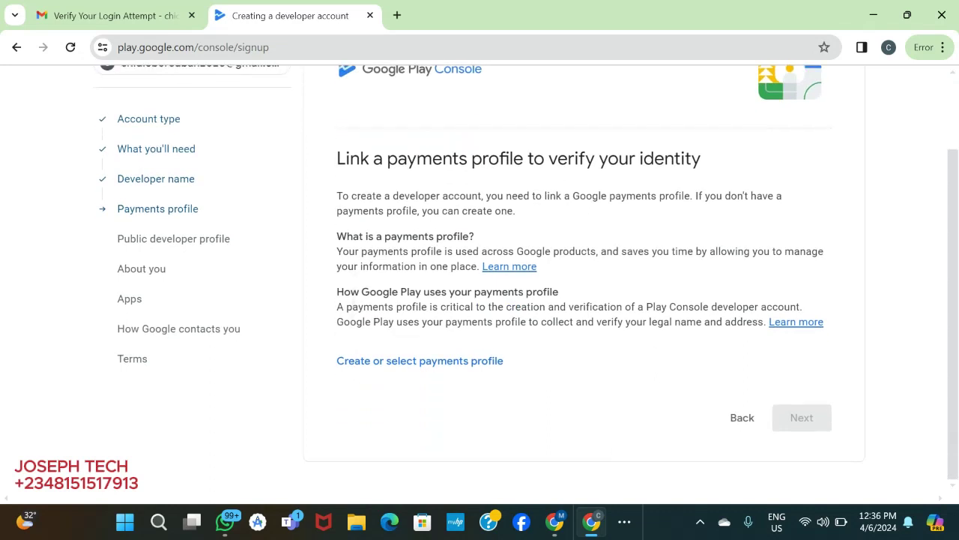
Choose to create a new payments profile instead of the existing individual one
left_click(542, 383)
left_click(461, 361)
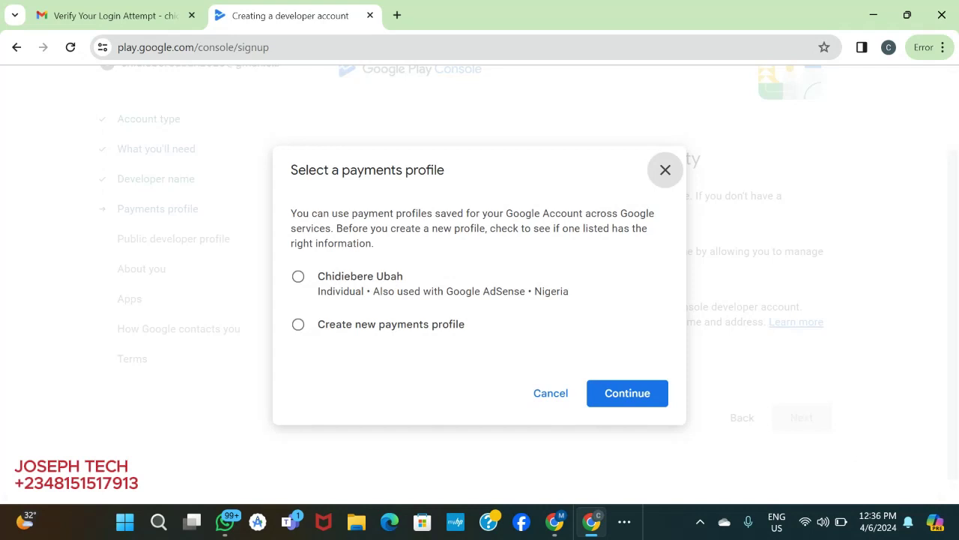
left_click(25, 284)
left_click(299, 276)
left_click(299, 323)
left_click(627, 393)
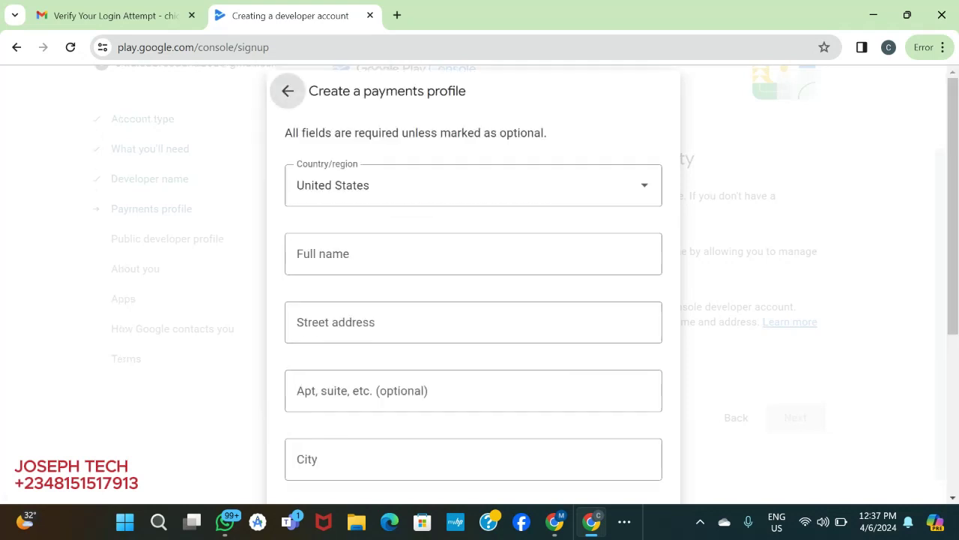
Select Nigeria from the payments profile's country/region list
left_click(474, 186)
scroll(385, 337, "down", 5)
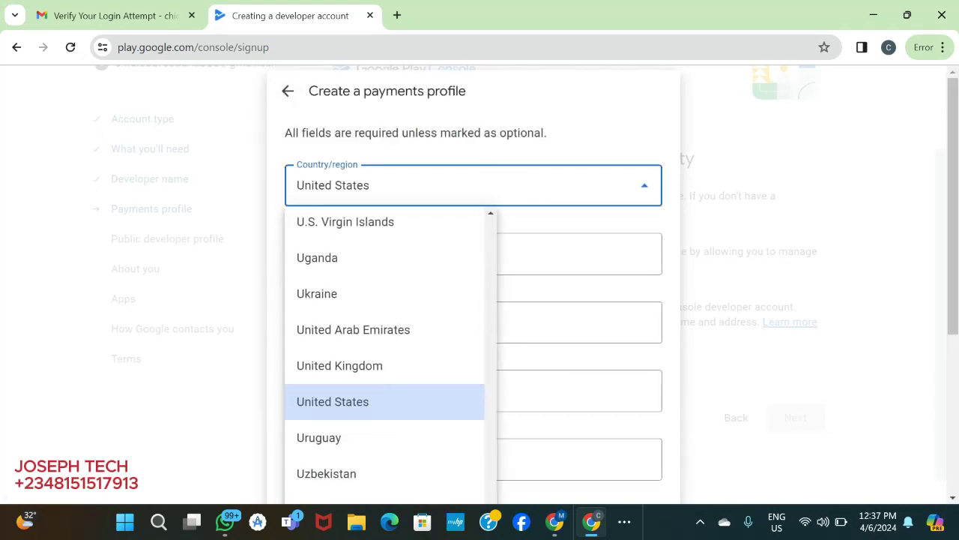
scroll(401, 329, "up", 6)
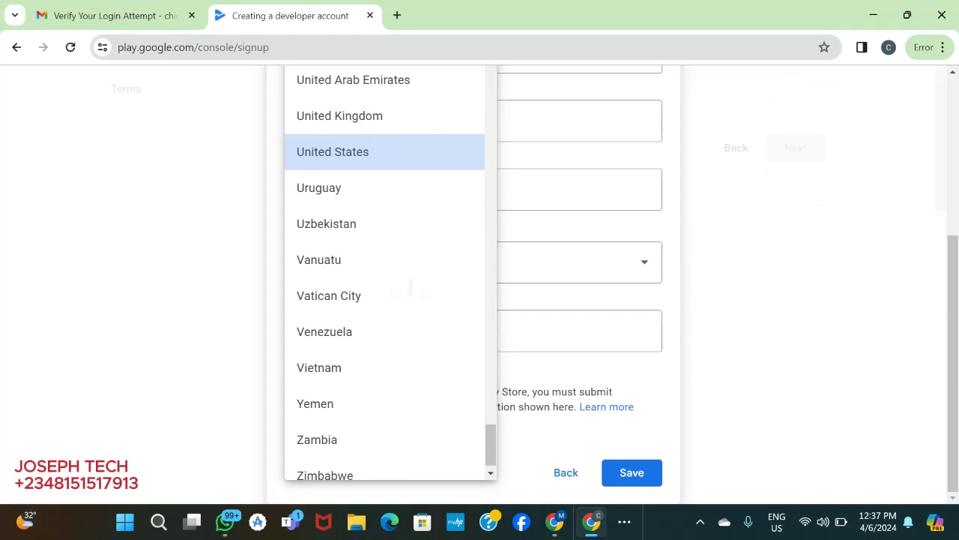
scroll(391, 337, "up", 12)
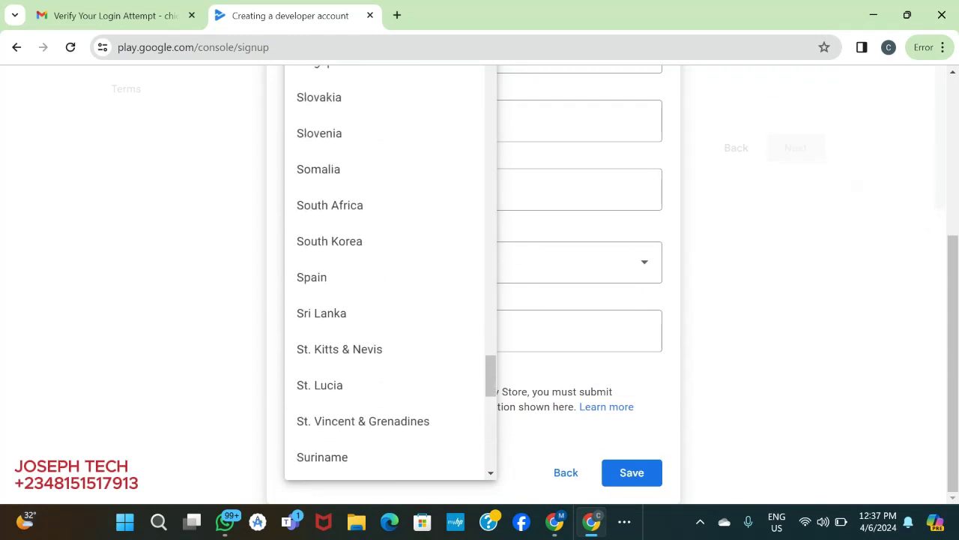
scroll(391, 300, "up", 8)
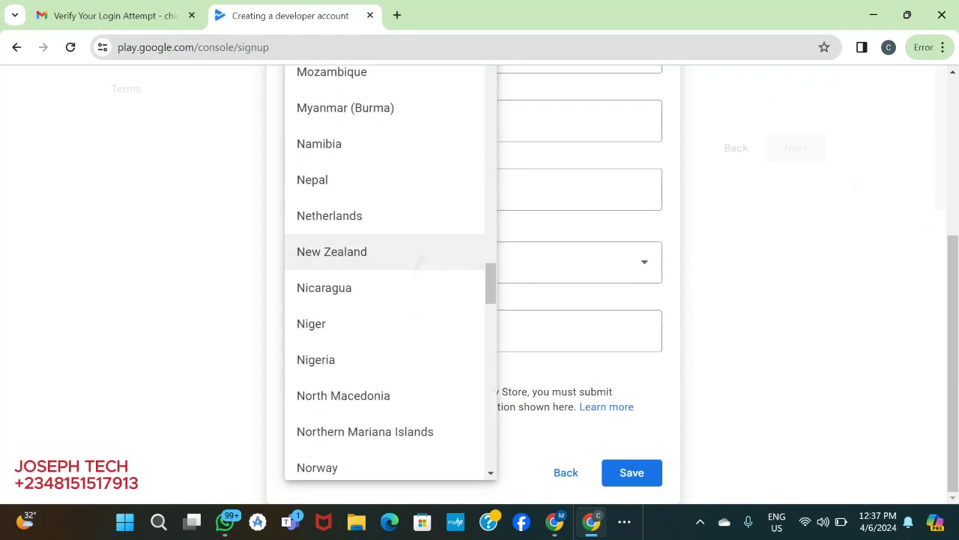
scroll(422, 257, "down", 1)
left_click(330, 315)
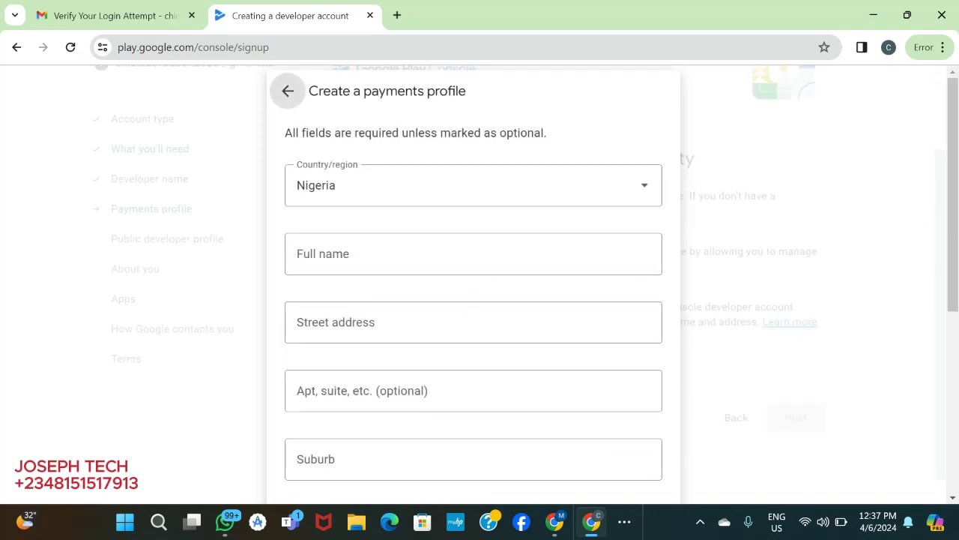
Paste the full name and choose the suggested street address for the payments profile
left_click(472, 253)
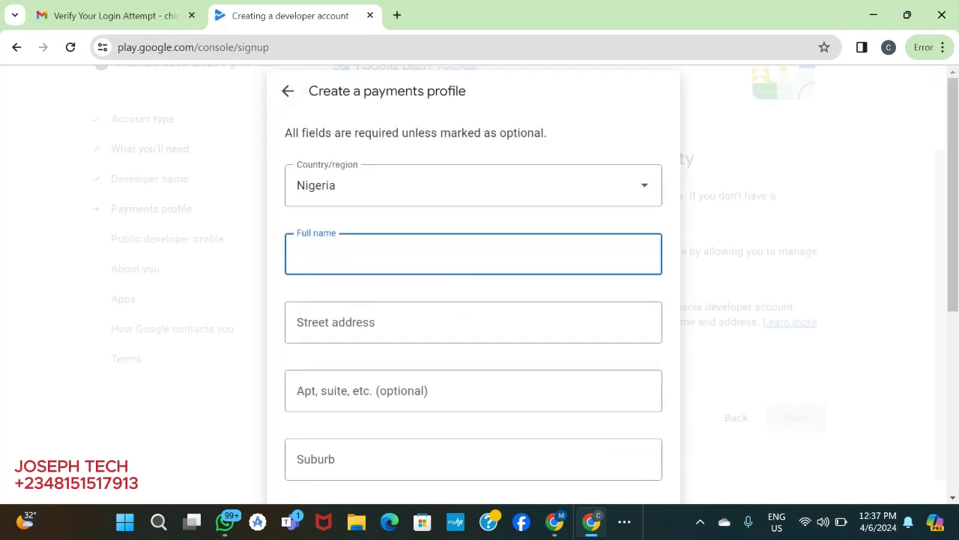
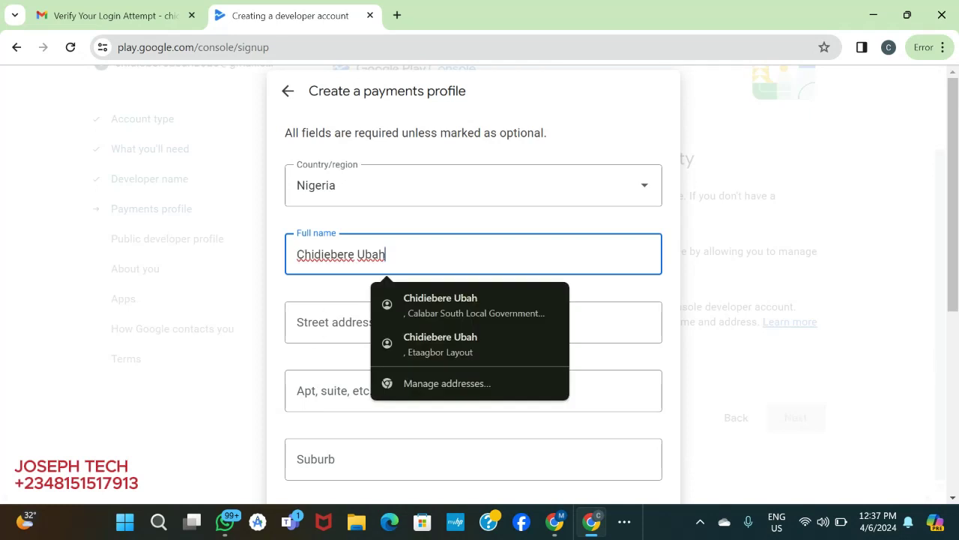
key("Tab")
scroll(472, 322, "down", 1)
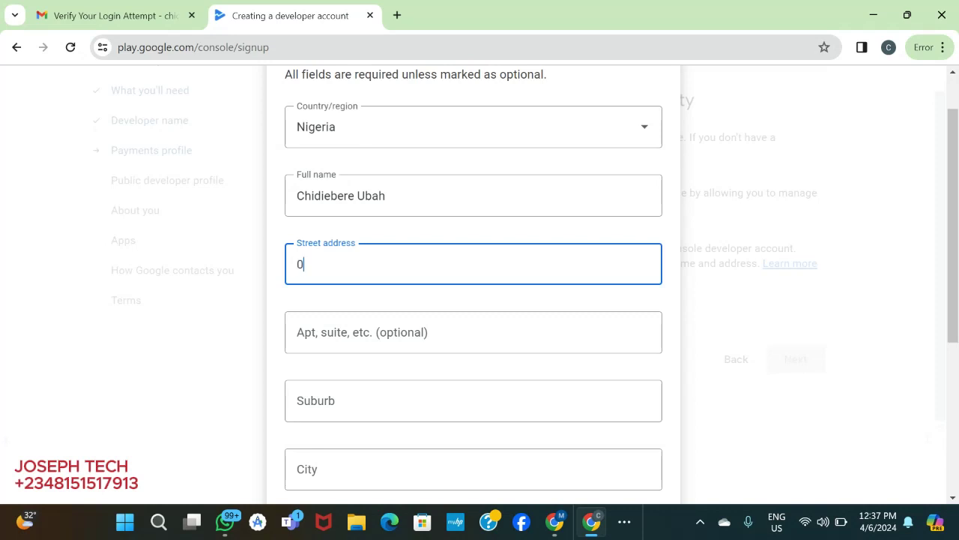
type("4")
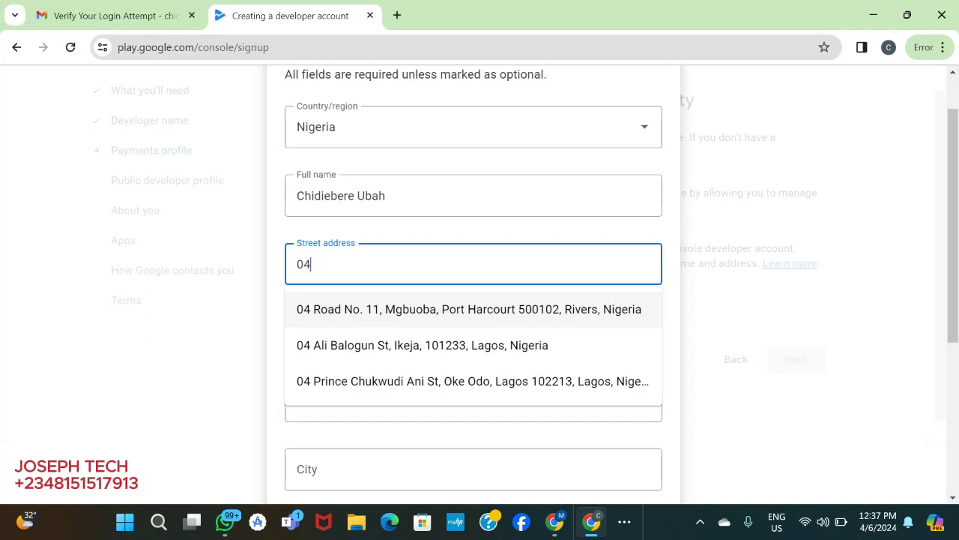
key("Down")
key("Down")
key("Down")
key("Return")
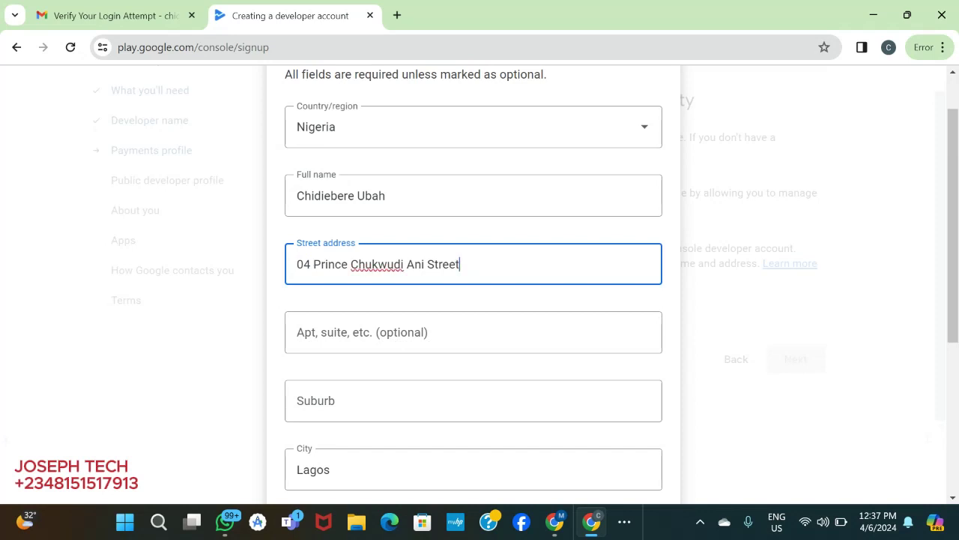
Replace the city with the correct name and save the payments profile
scroll(479, 283, "down", 1)
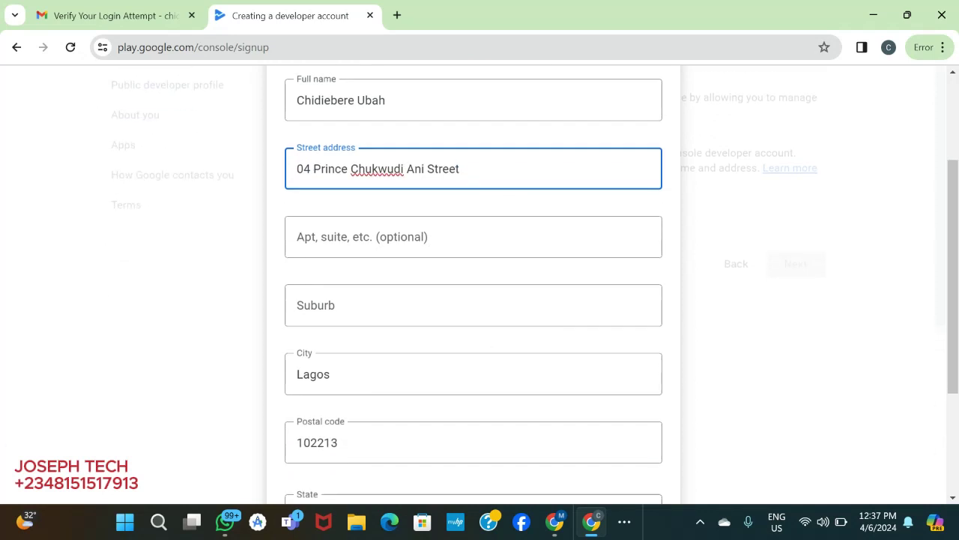
double_click(313, 374)
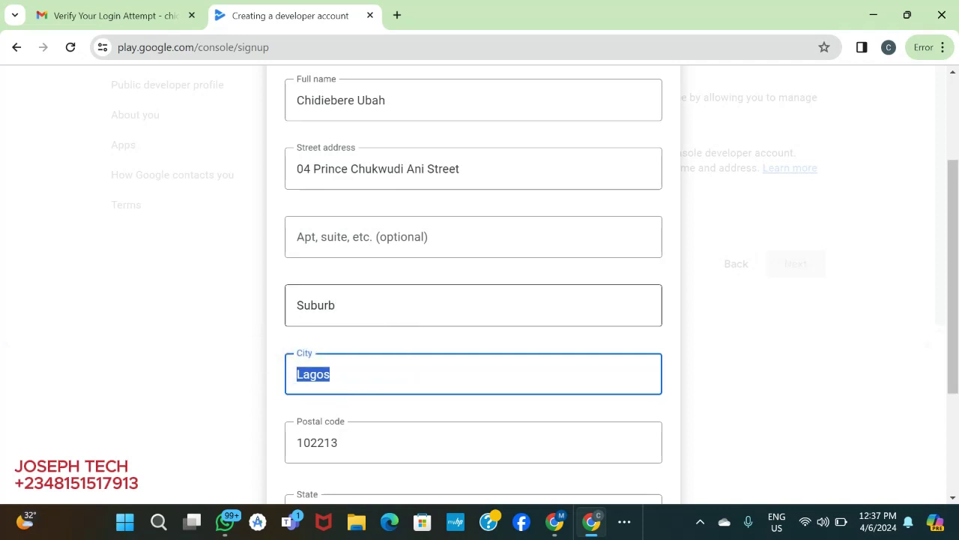
type("AJ")
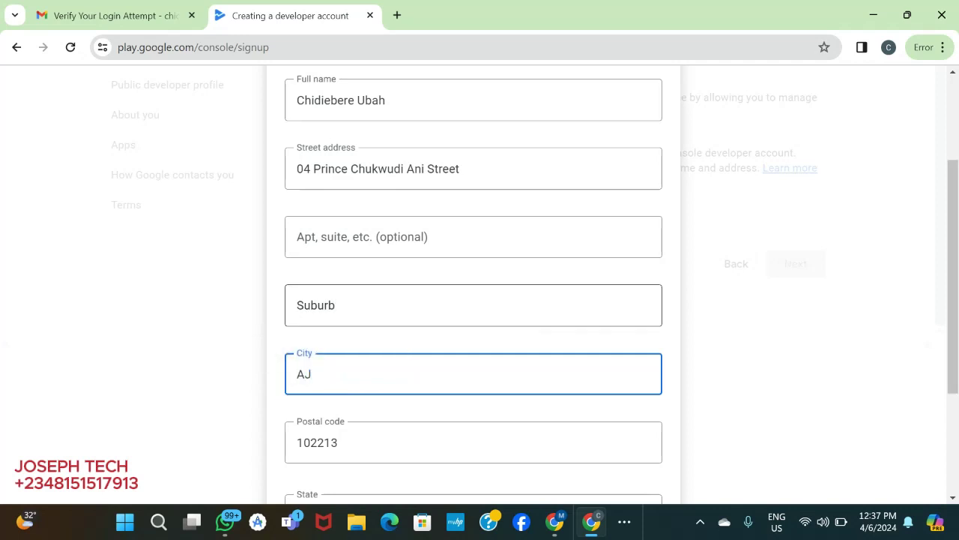
key("BackSpace")
type("J")
key("BackSpace")
type("jah")
scroll(480, 285, "down", 3)
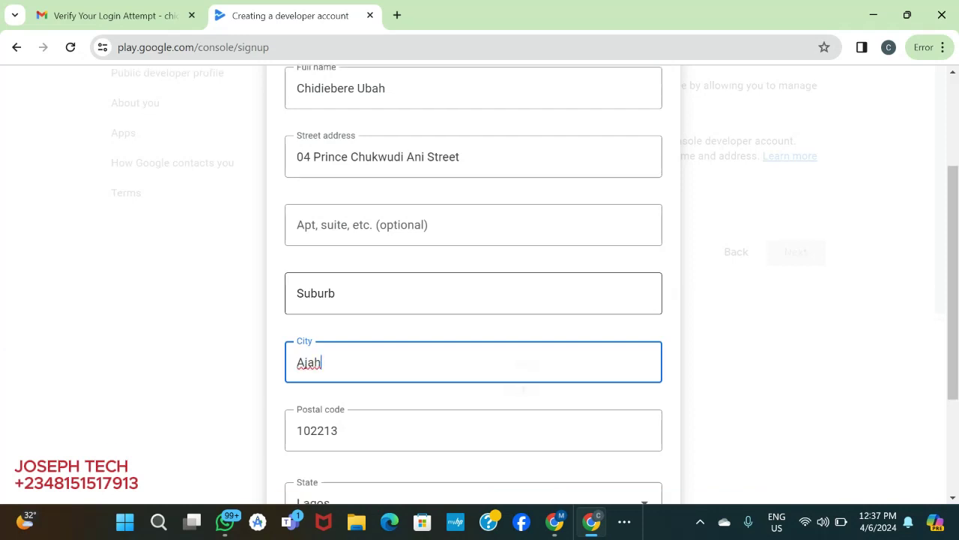
scroll(480, 285, "up", 5)
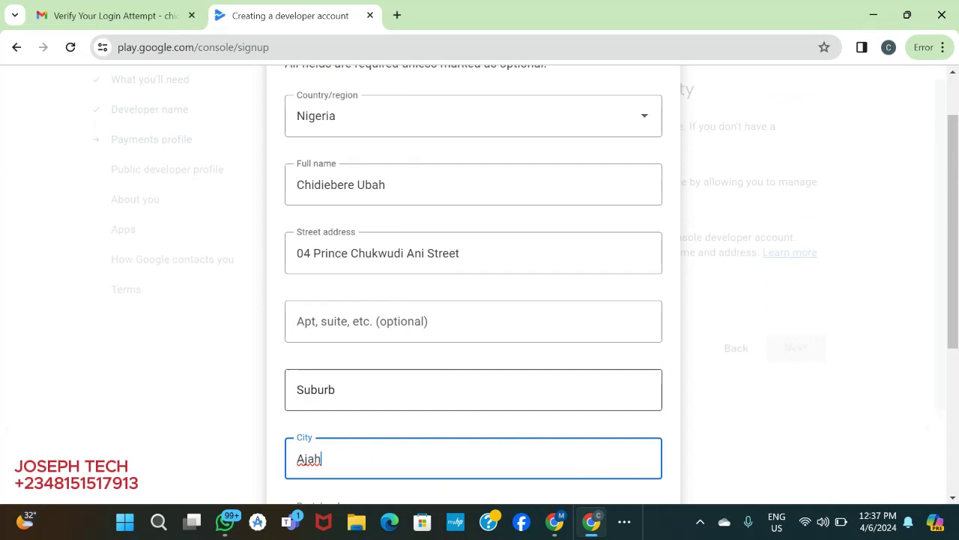
scroll(479, 285, "down", 2)
scroll(479, 285, "down", 3)
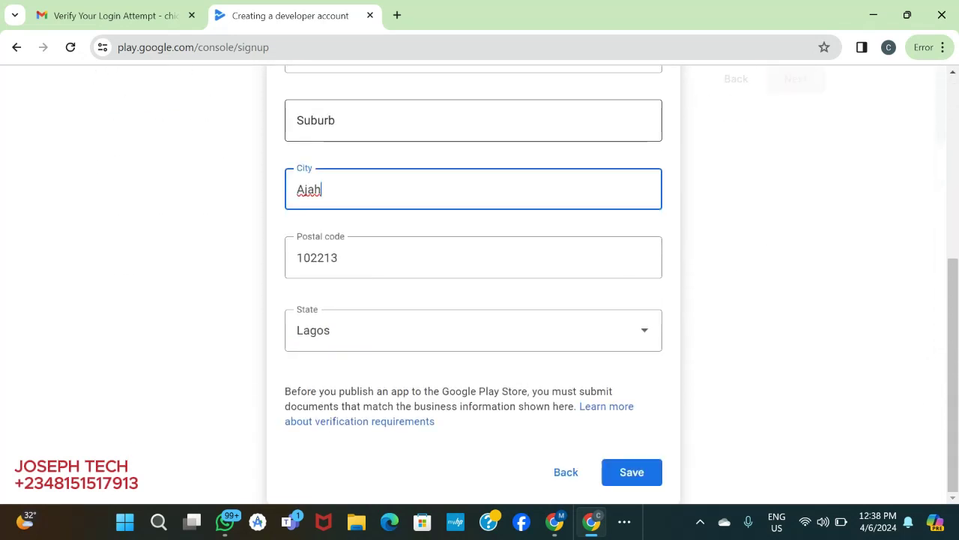
key("Return")
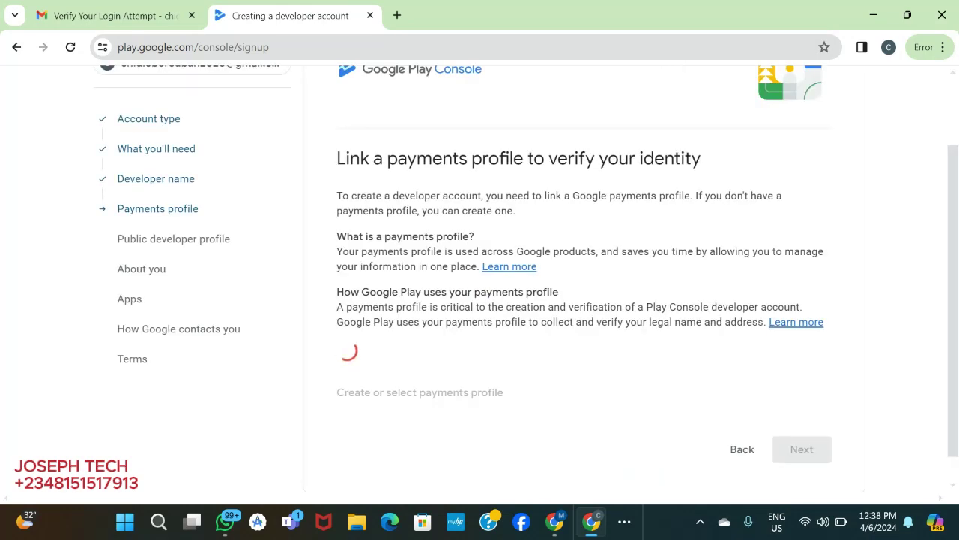
Copy the linked profile's street address and select its full legal name
scroll(479, 285, "down", 2)
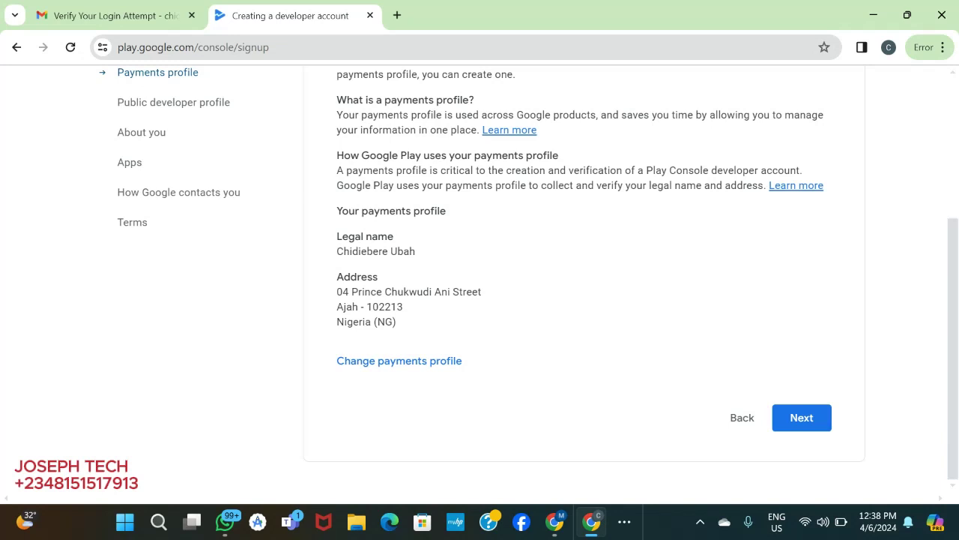
double_click(344, 292)
left_click_drag(385, 309, 491, 309)
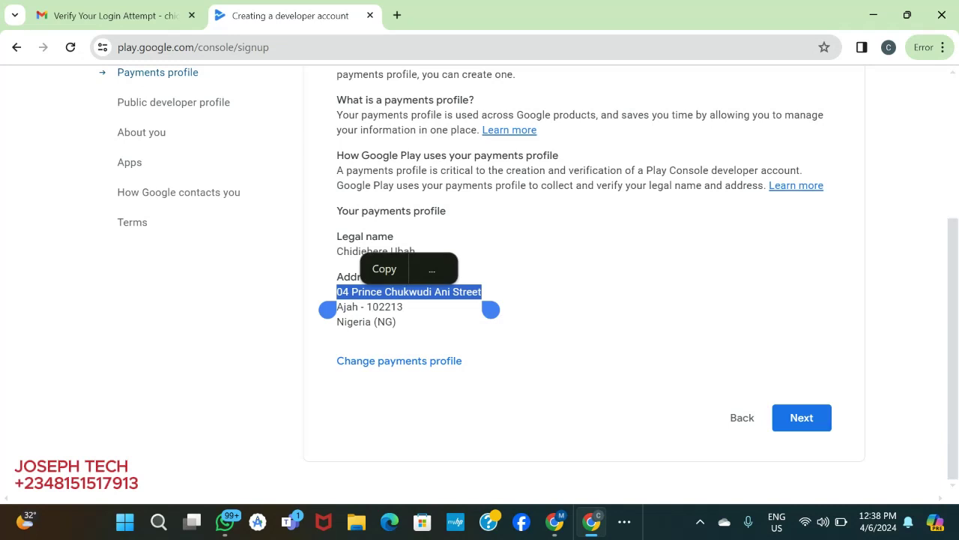
left_click(385, 268)
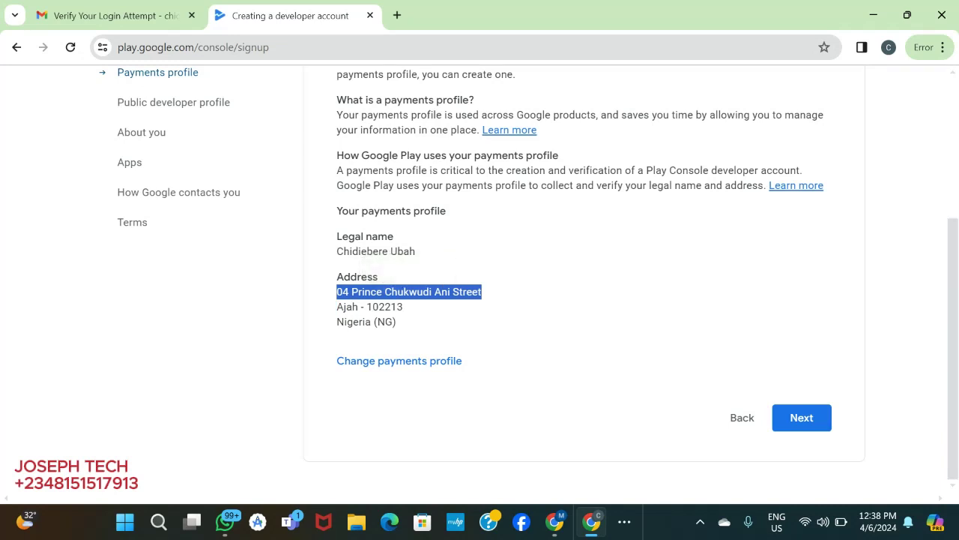
left_click(525, 288)
double_click(362, 251)
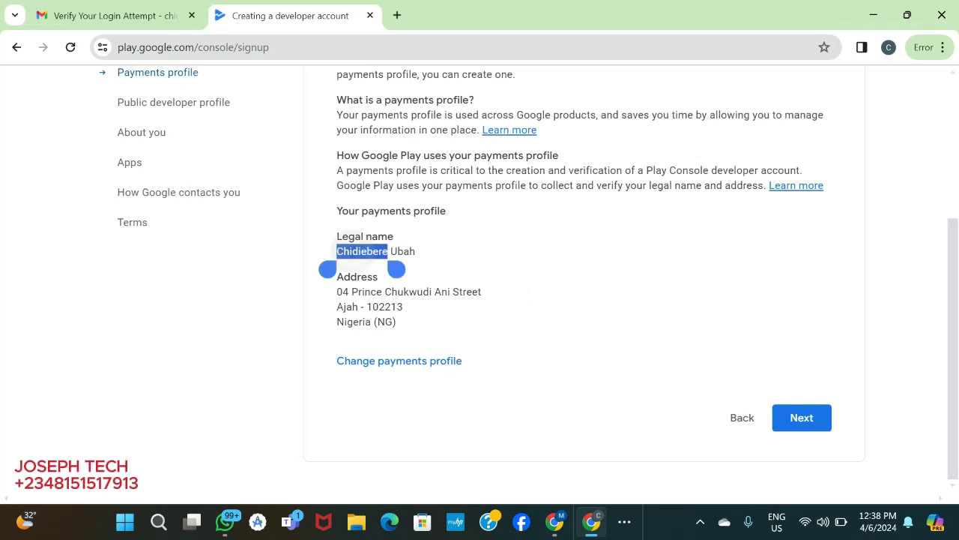
left_click_drag(396, 269, 422, 269)
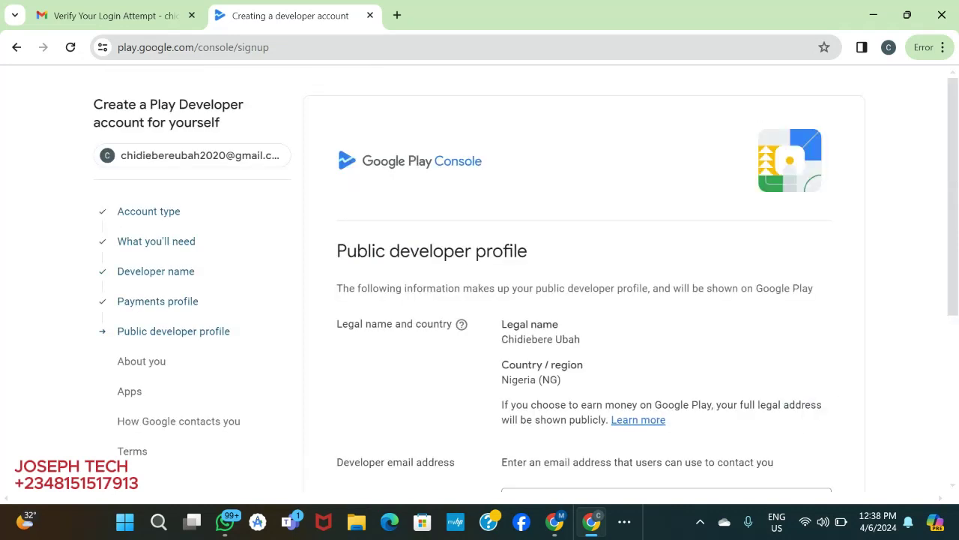
Scroll through the Public developer profile step to review its fields
scroll(525, 281, "down", 2)
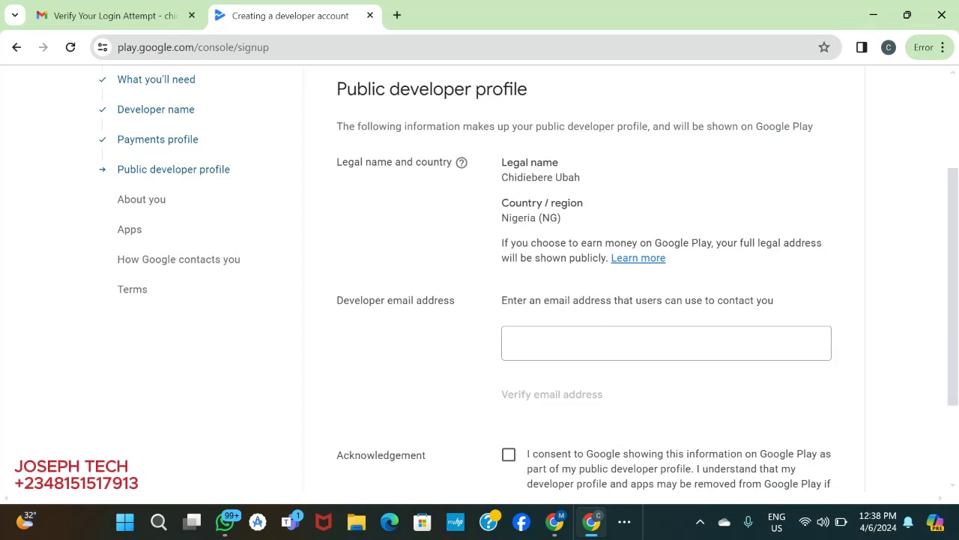
scroll(529, 278, "up", 2)
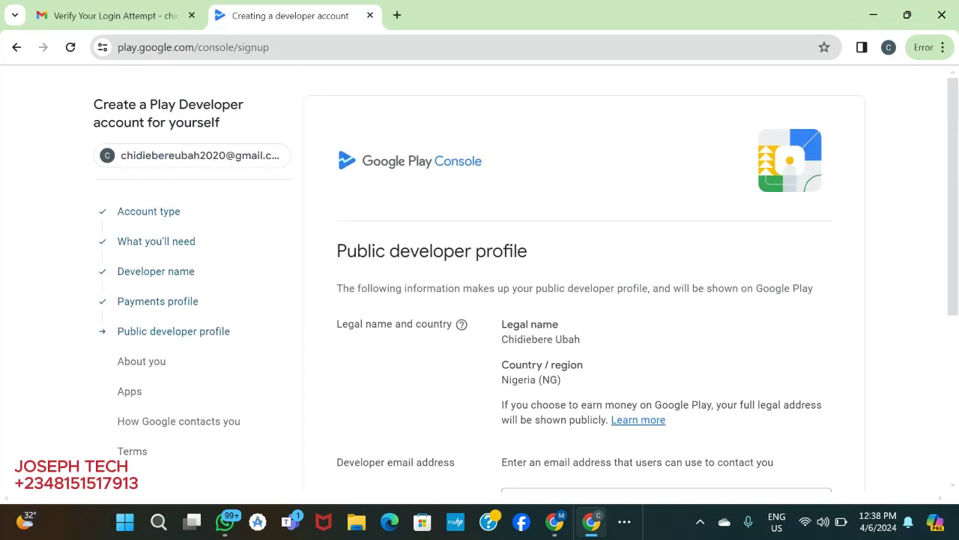
Fill the developer email field with the account's Gmail address
double_click(173, 155)
key("ctrl+c")
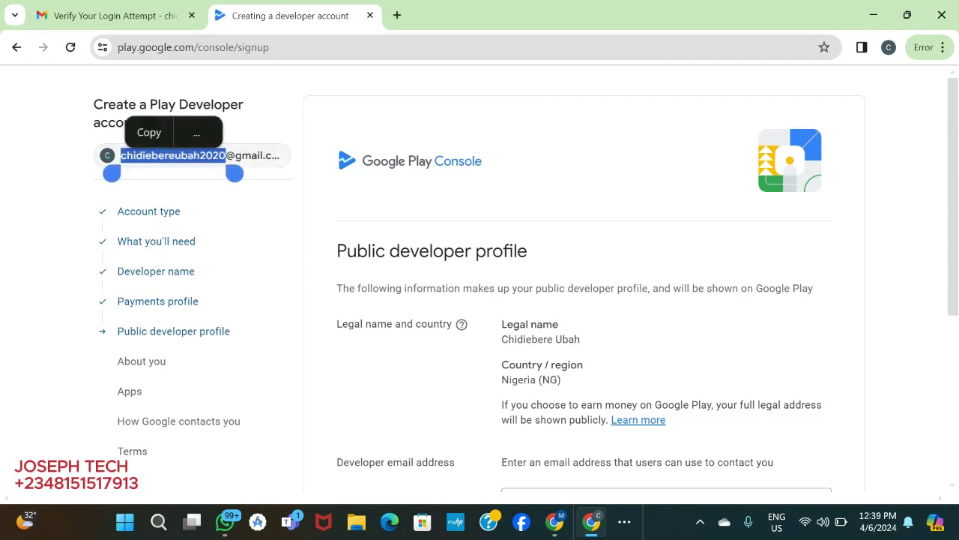
left_click(149, 132)
scroll(585, 300, "down", 2)
left_click(586, 368)
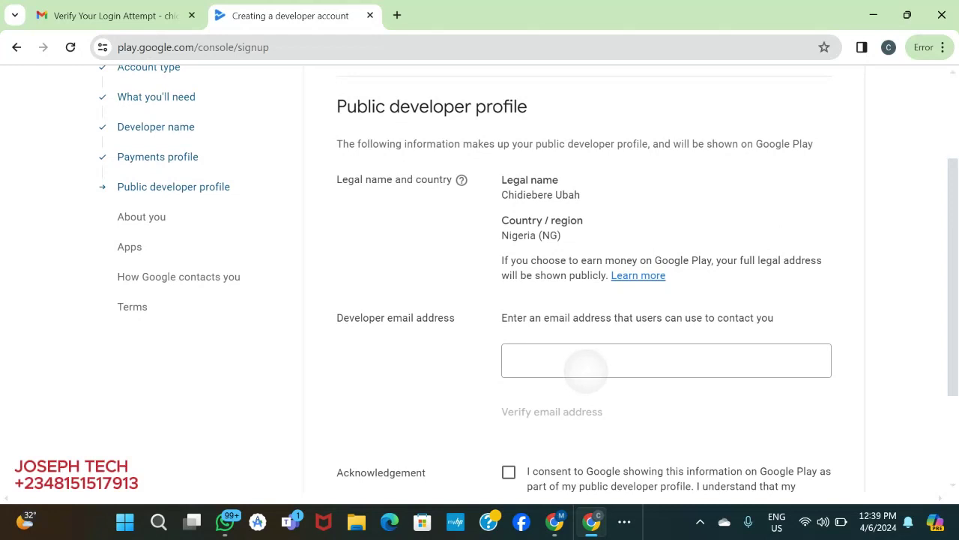
key("ctrl+v")
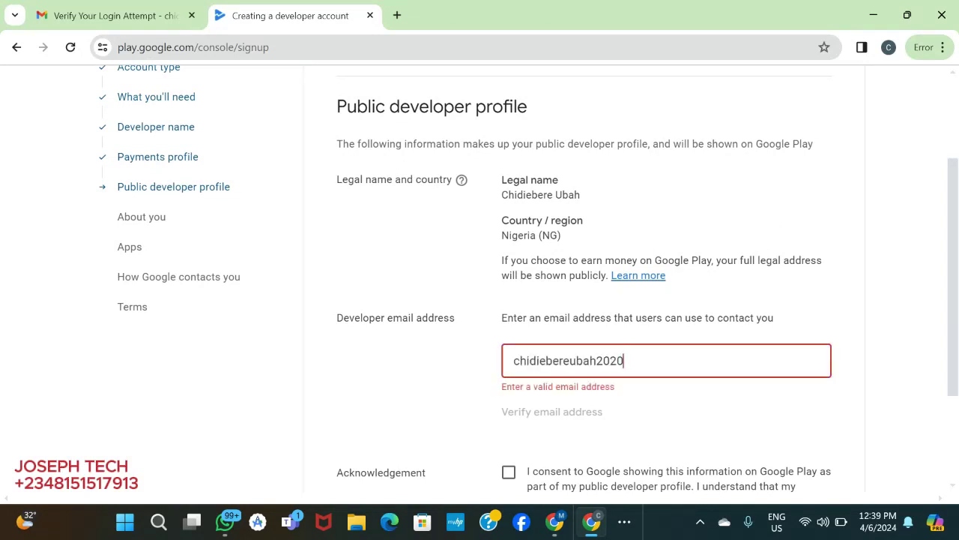
type("@gmail.com")
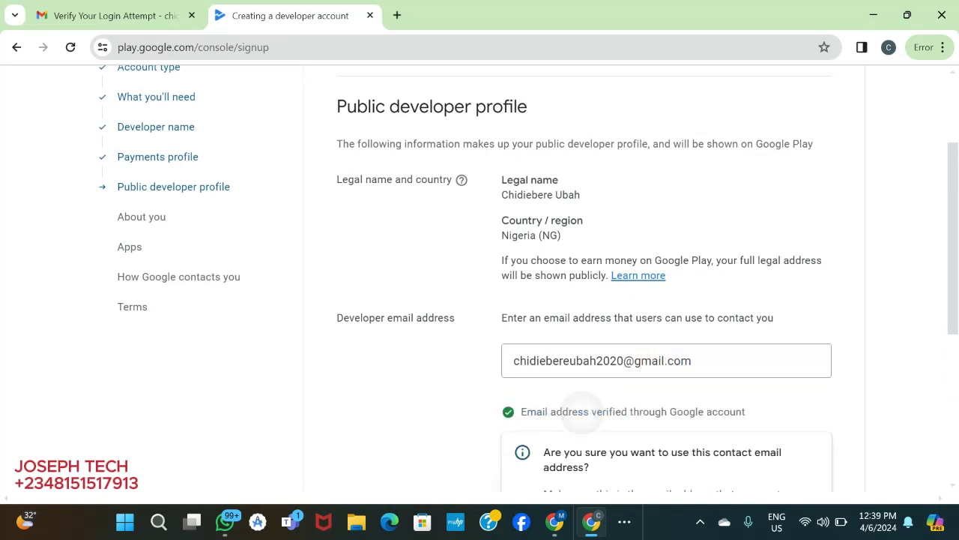
Tick the consent checkbox for public display and submit the Public developer profile step
scroll(529, 278, "down", 1)
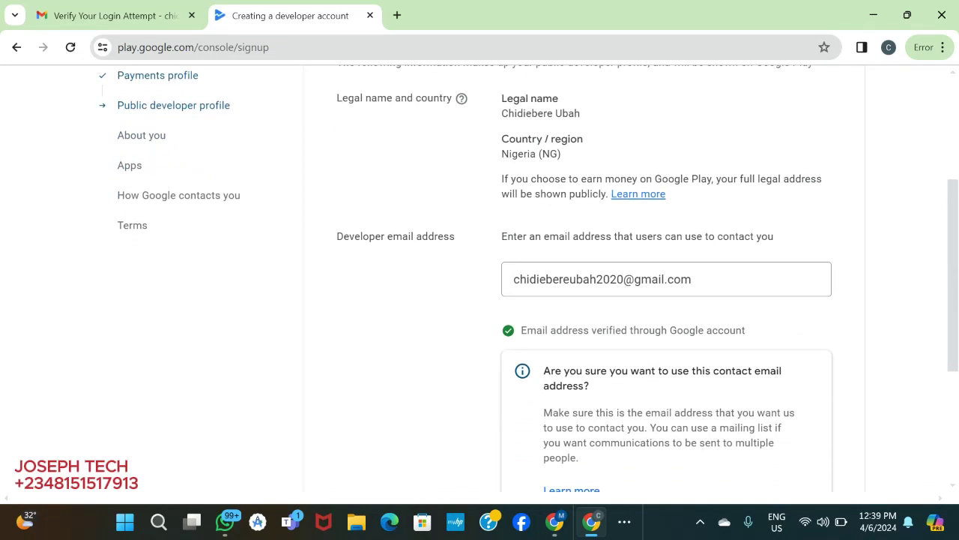
scroll(529, 279, "down", 1)
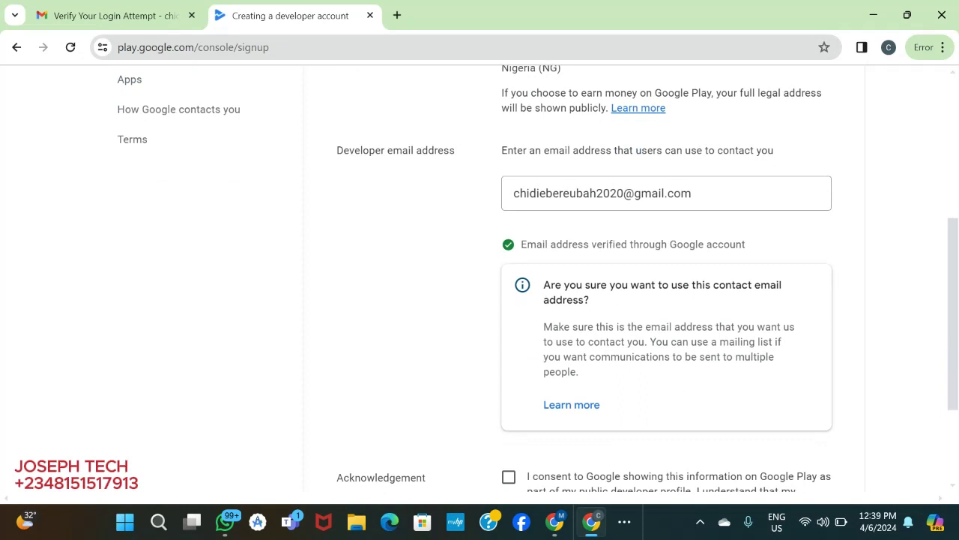
scroll(529, 278, "down", 2)
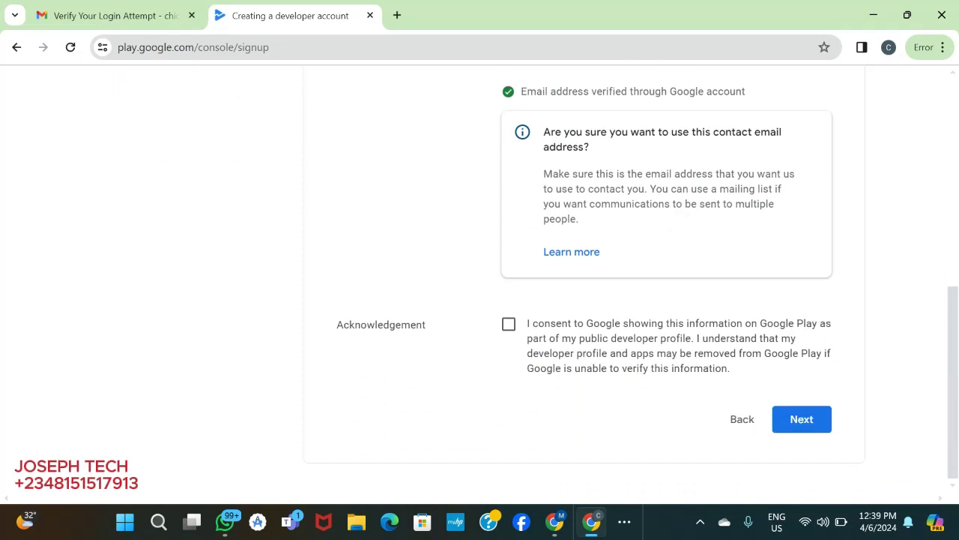
left_click(509, 324)
scroll(509, 324, "down", 1)
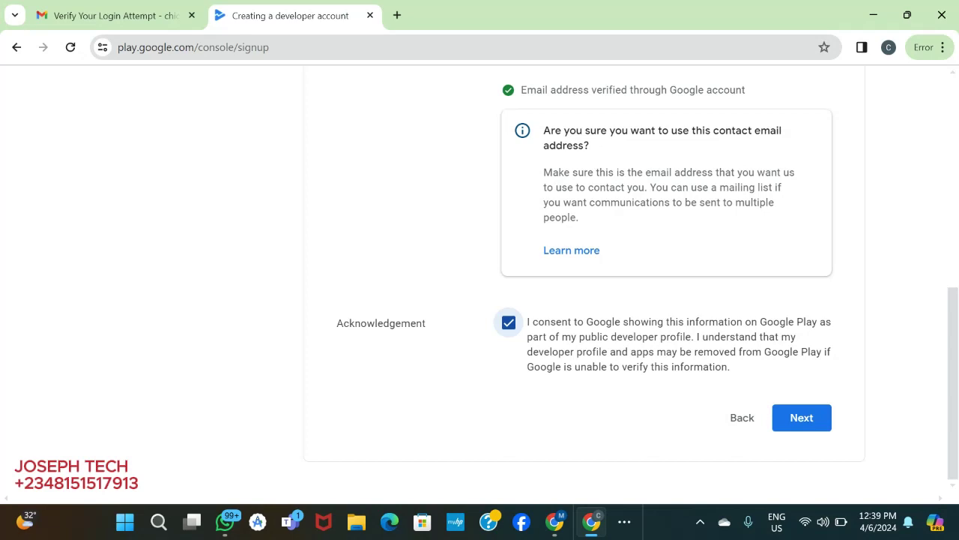
scroll(585, 269, "up", 4)
scroll(585, 269, "down", 4)
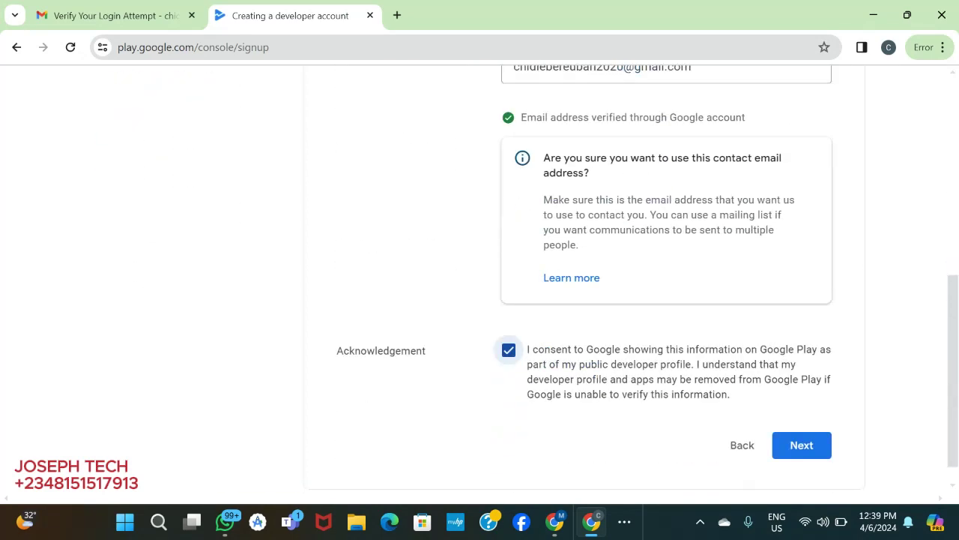
scroll(584, 270, "up", 3)
scroll(585, 270, "down", 3)
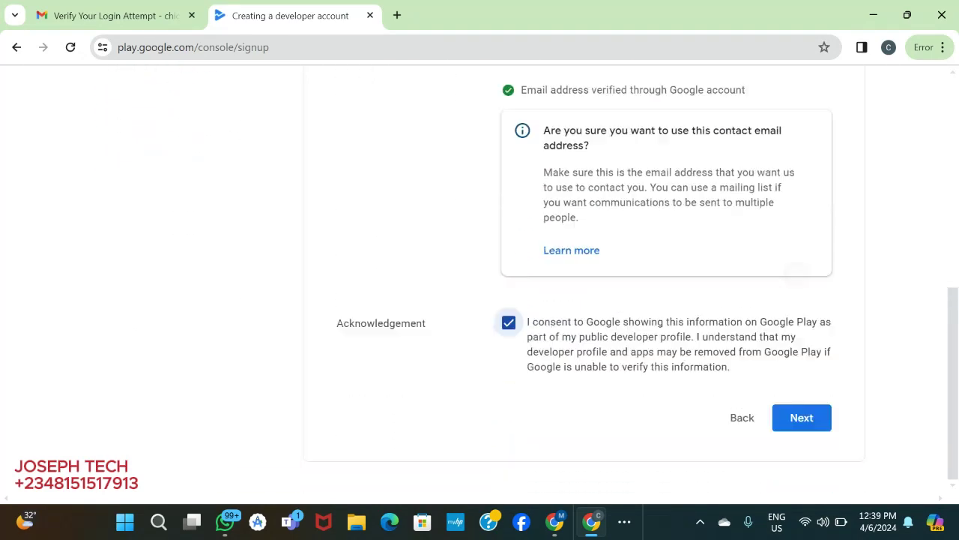
left_click(801, 417)
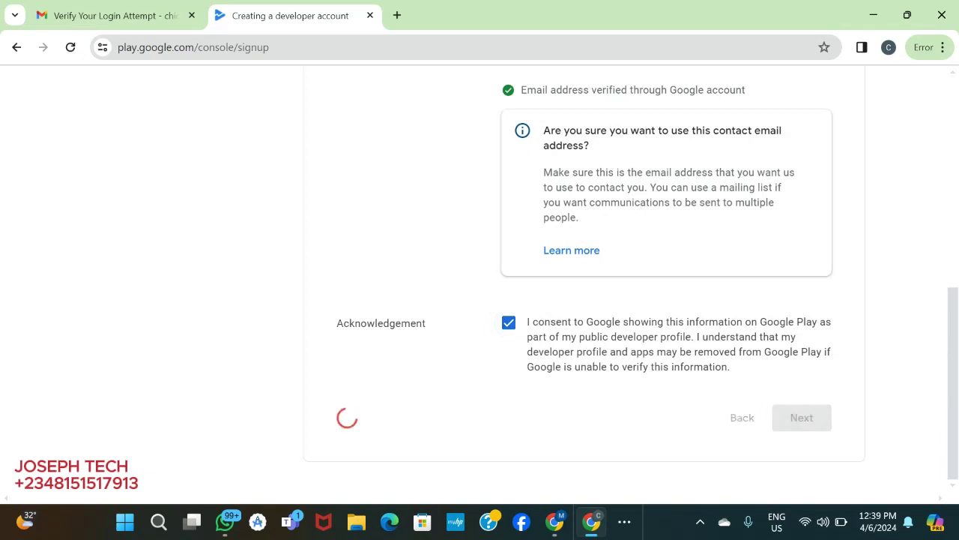
Answer the experience question with 'i am a new java/kotlin developer'
scroll(584, 277, "down", 2)
left_click(630, 298)
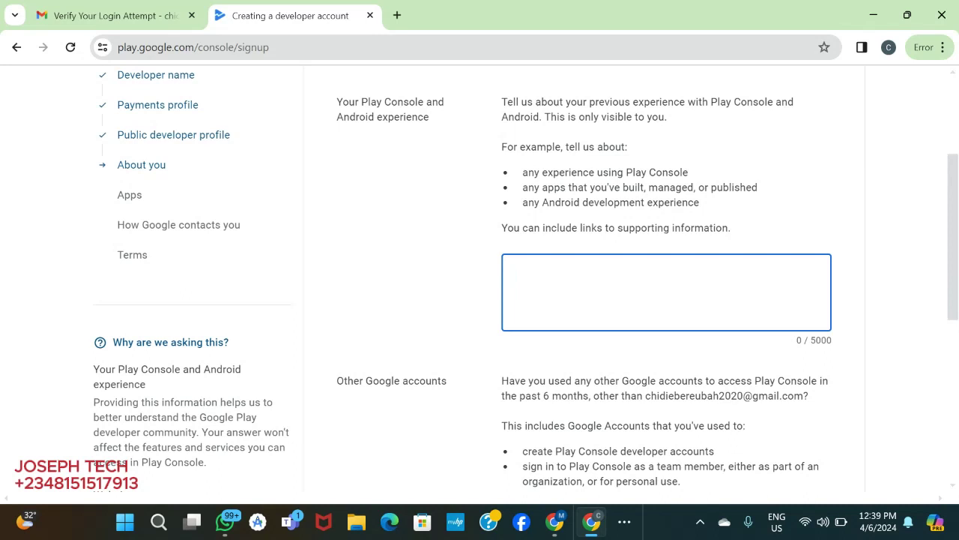
type("y")
key("BackSpace")
type("i am a new java/kotlin ")
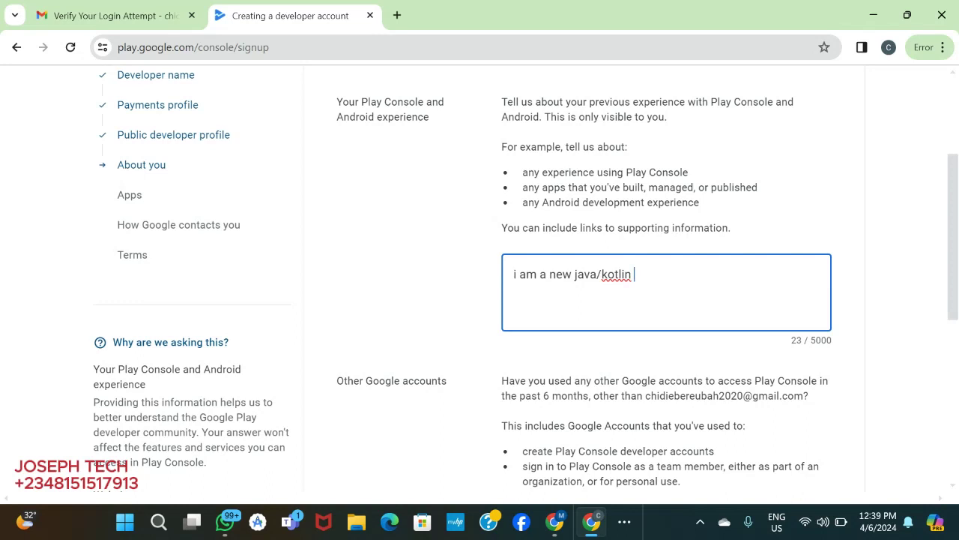
type("developer")
Answer No to other Google accounts, declare no website, and submit About you
scroll(525, 277, "down", 2)
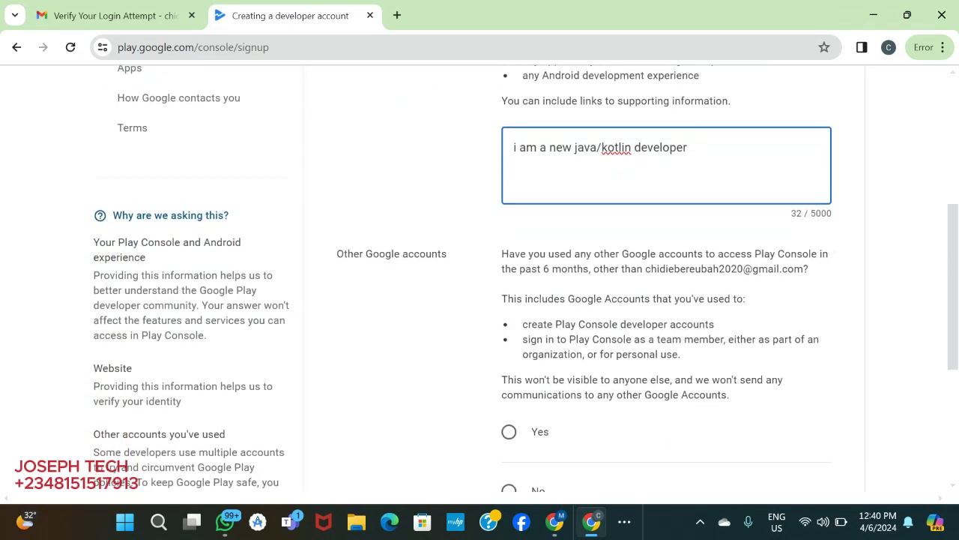
scroll(524, 277, "down", 3)
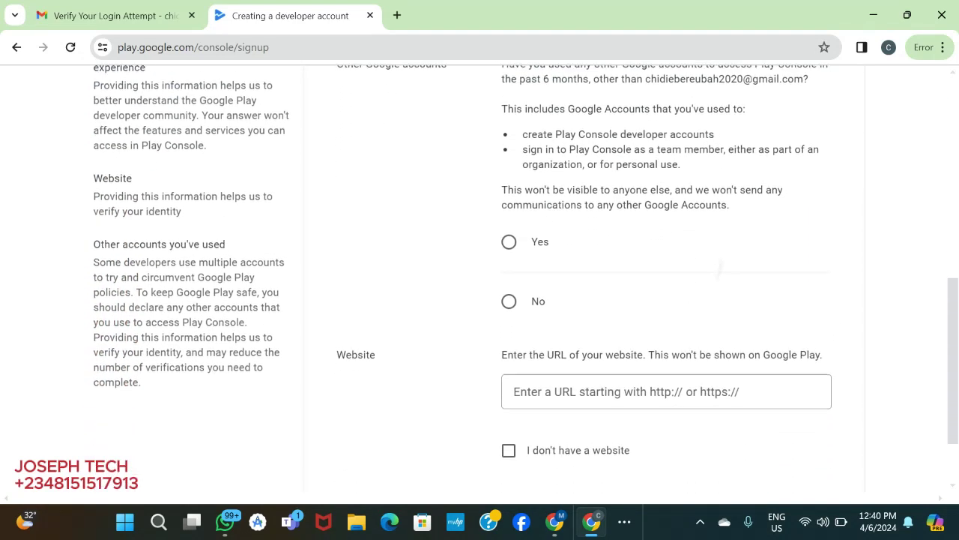
scroll(524, 278, "up", 2)
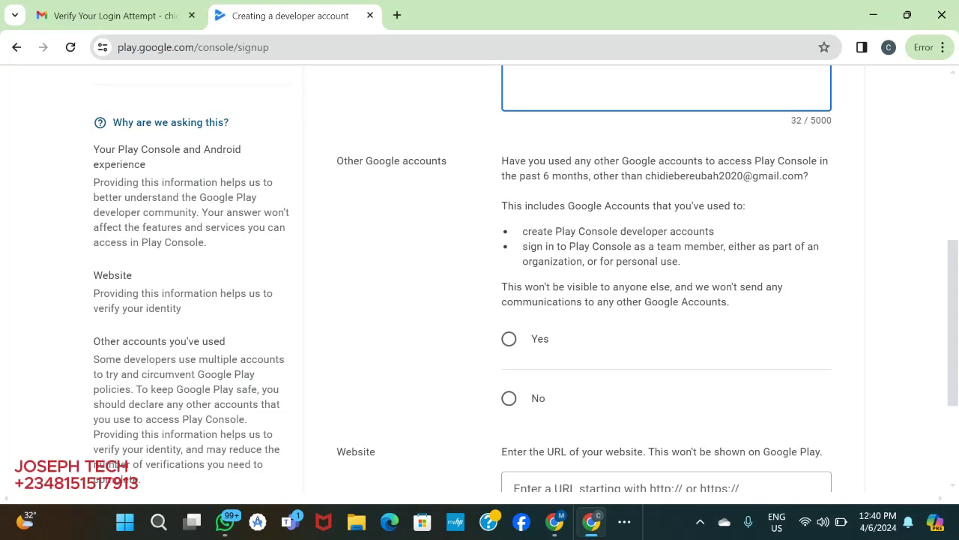
scroll(525, 277, "down", 2)
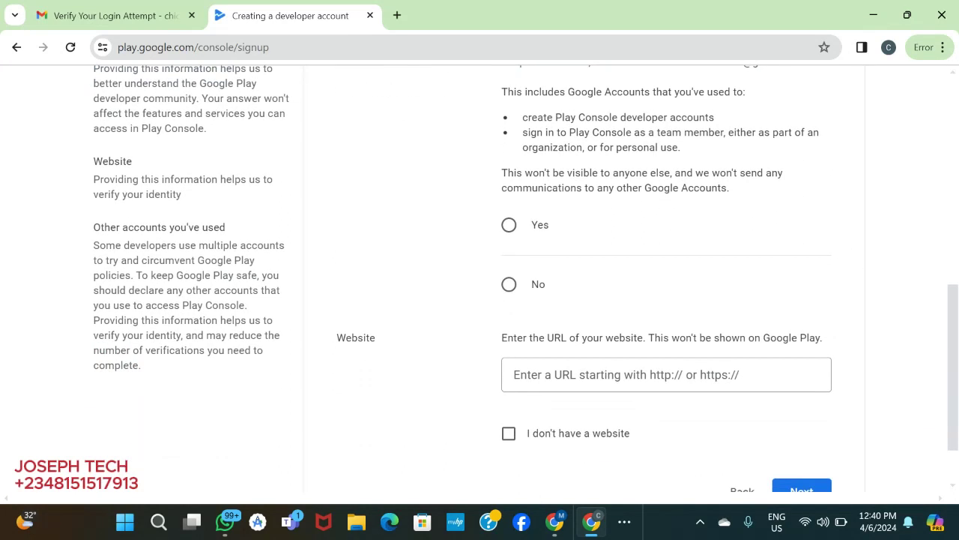
left_click(508, 284)
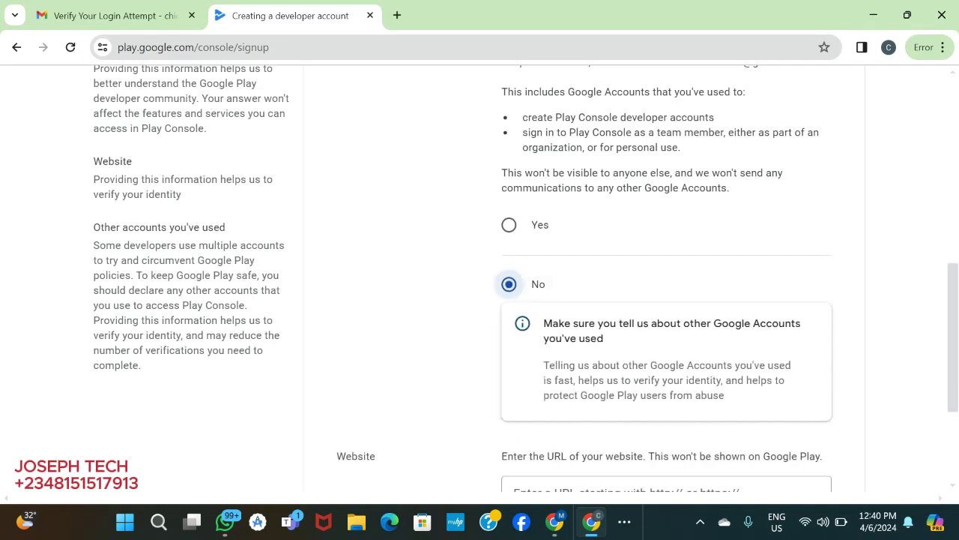
scroll(525, 277, "down", 3)
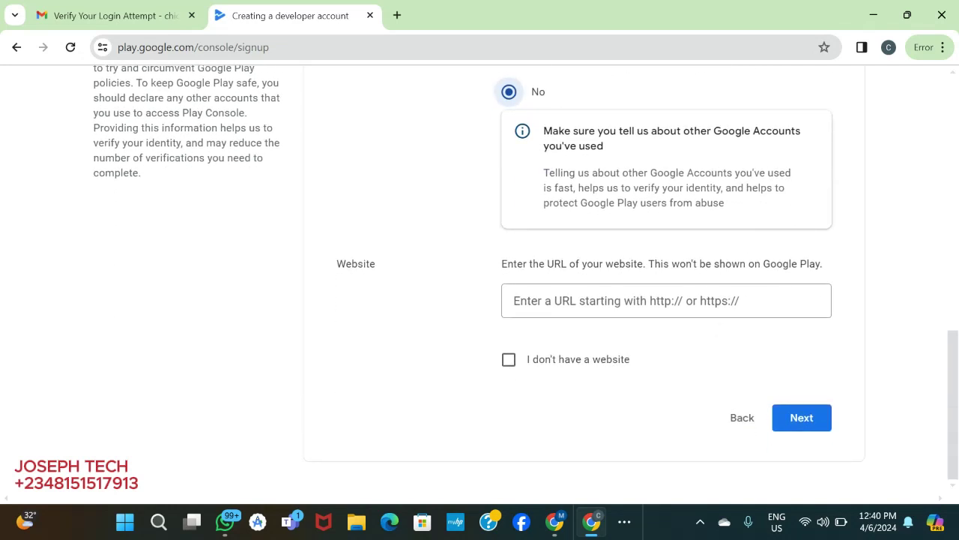
left_click(509, 359)
scroll(525, 278, "down", 2)
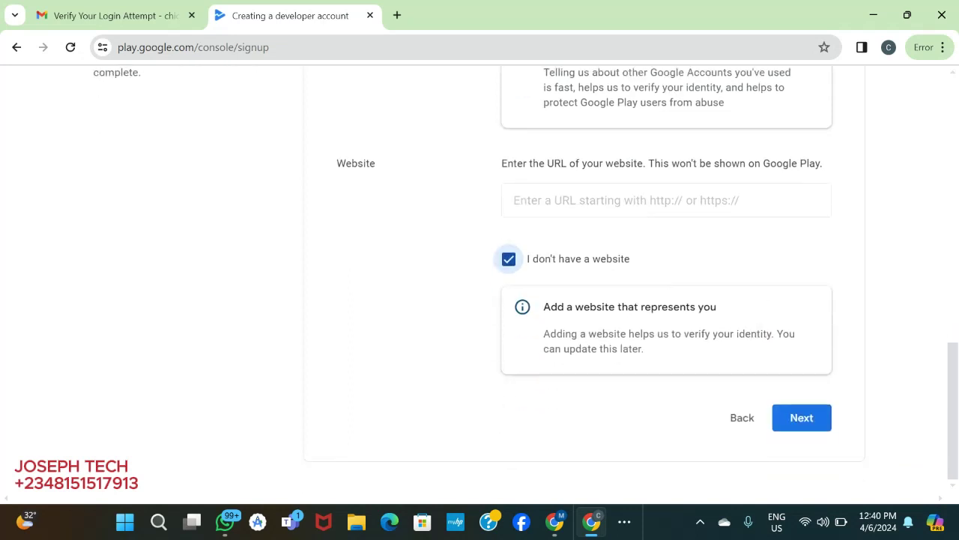
left_click(801, 417)
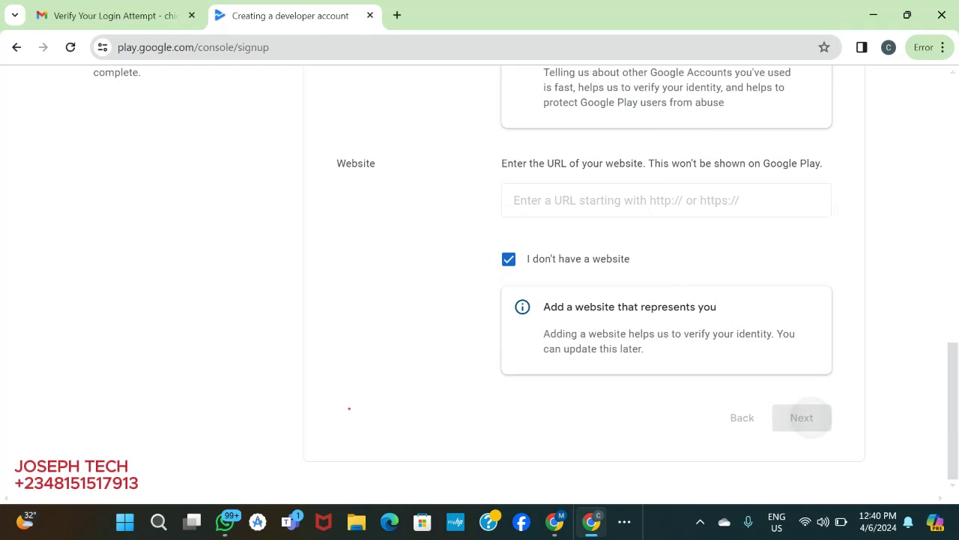
Pick 2 - 5 in the 'Select number of apps' dropdown
scroll(524, 278, "down", 2)
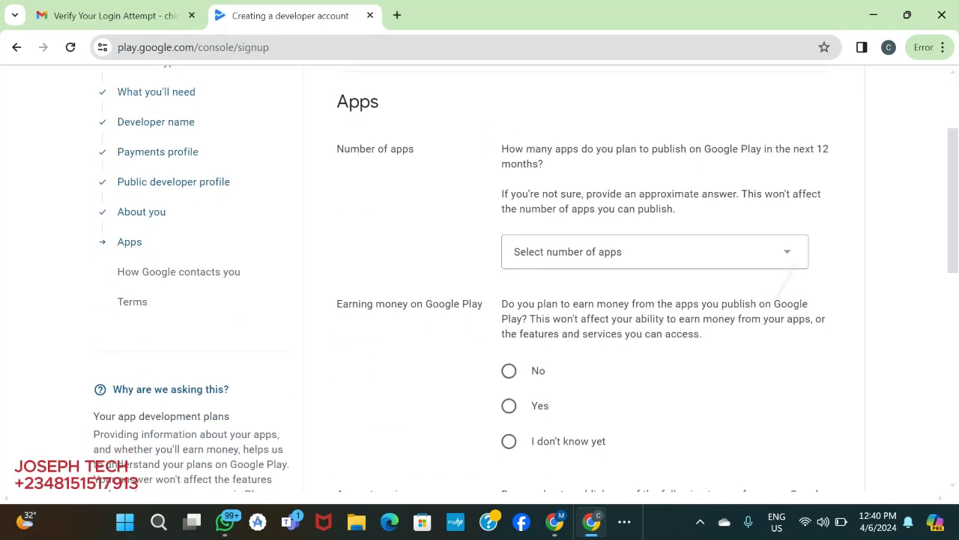
left_click(656, 251)
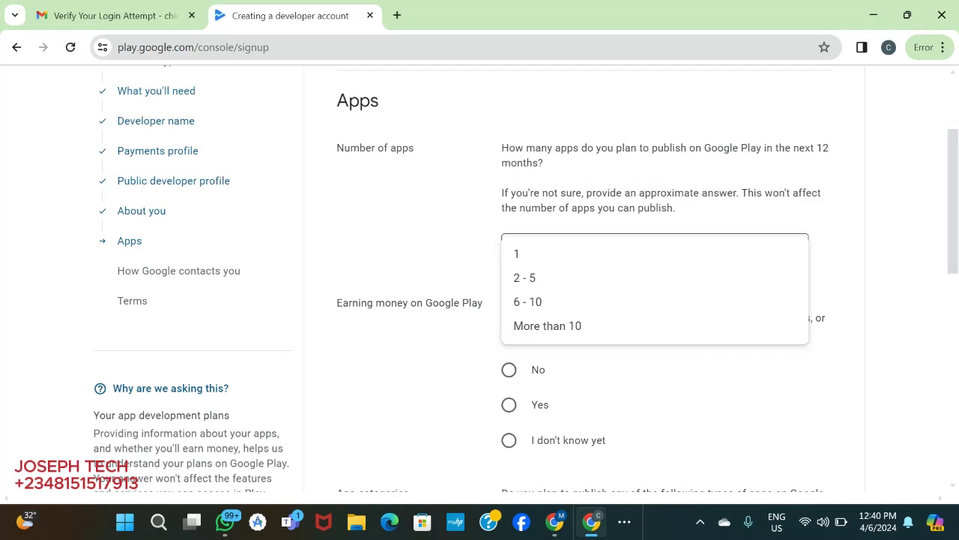
left_click(527, 278)
scroll(524, 277, "down", 2)
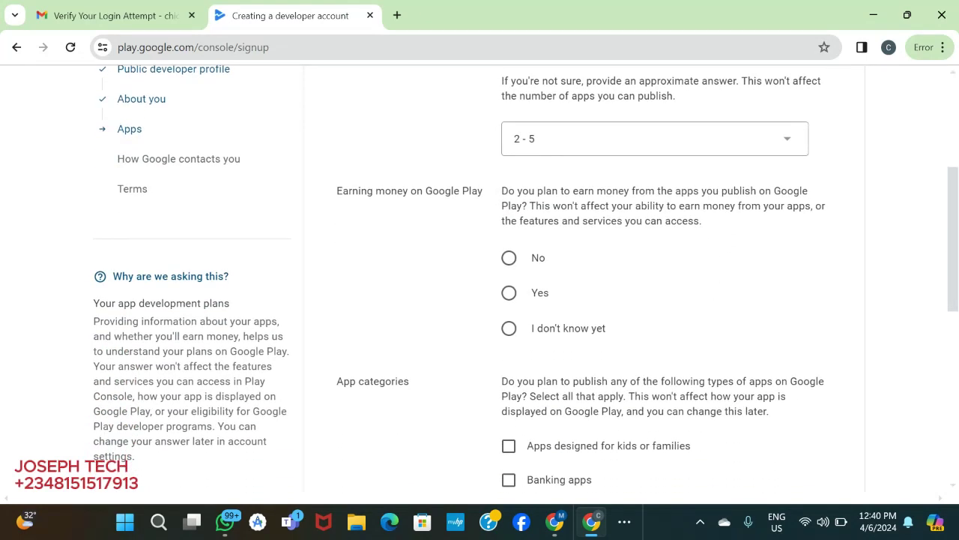
scroll(525, 277, "down", 1)
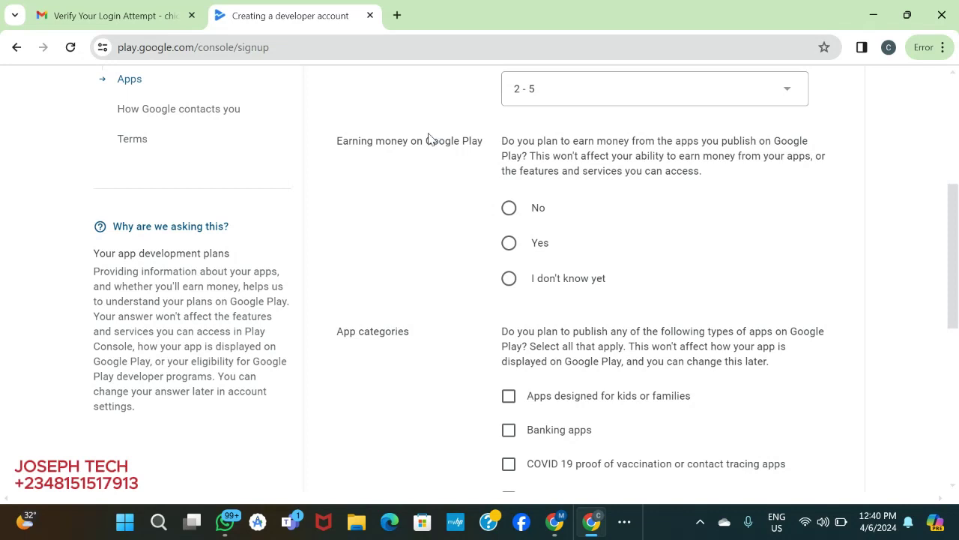
Indicate the apps will earn money through Ads, In-app purchases and Subscriptions
left_click(509, 242)
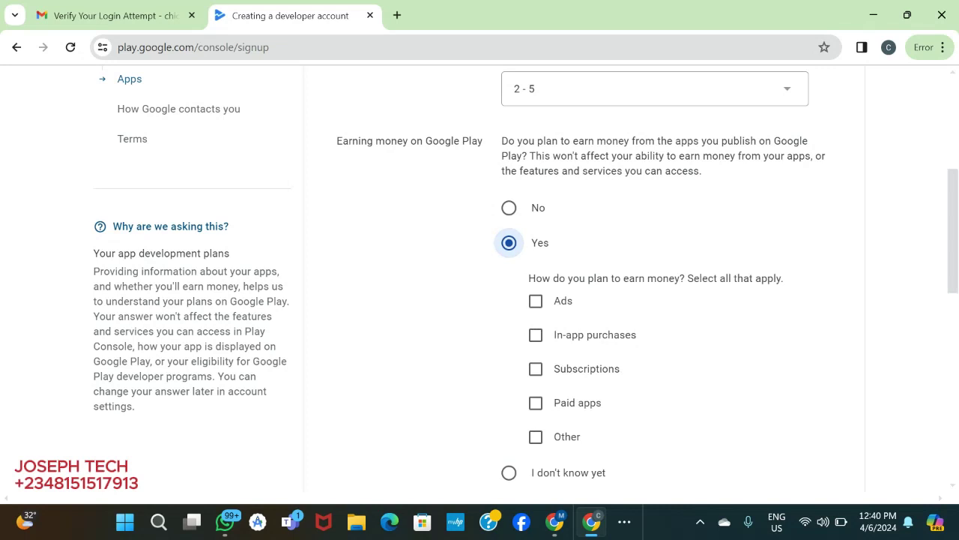
scroll(525, 277, "down", 1)
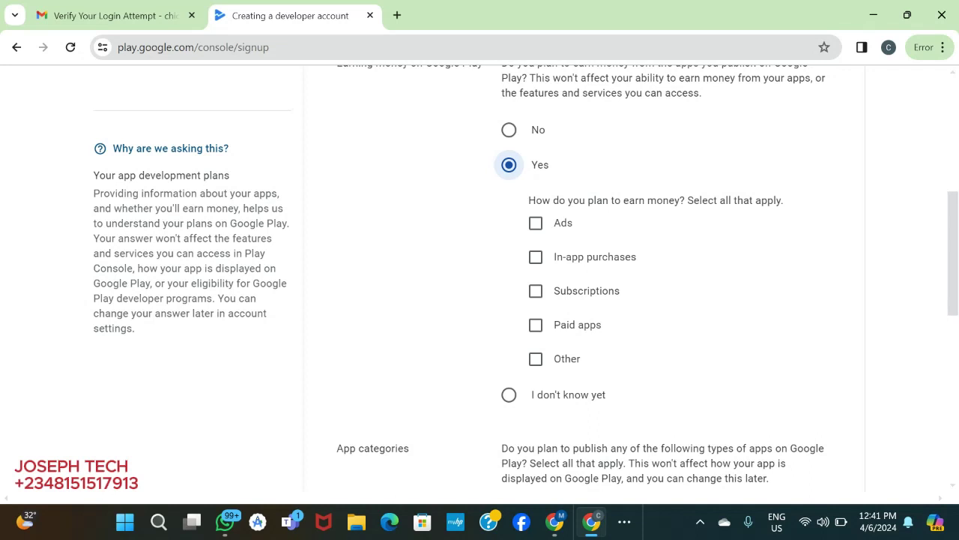
left_click(536, 222)
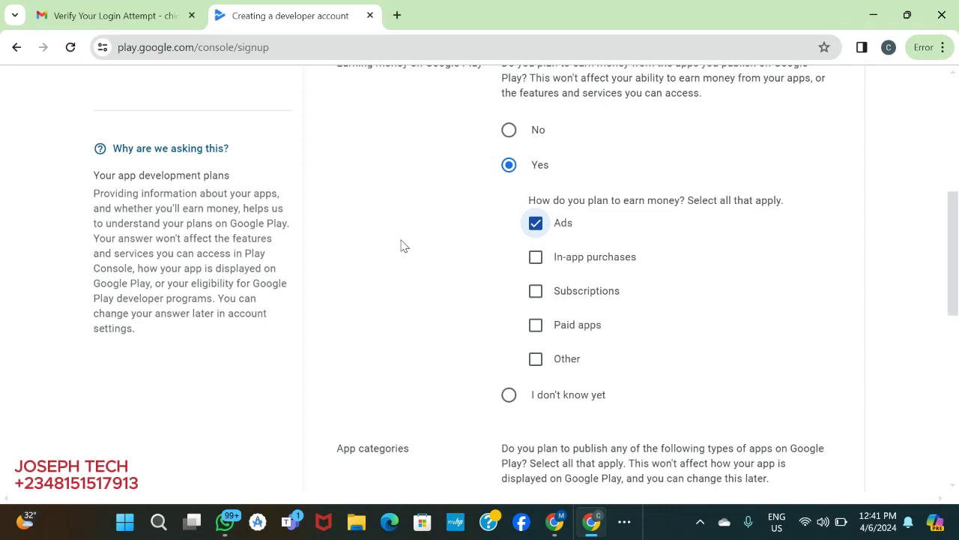
scroll(401, 246, "down", 1)
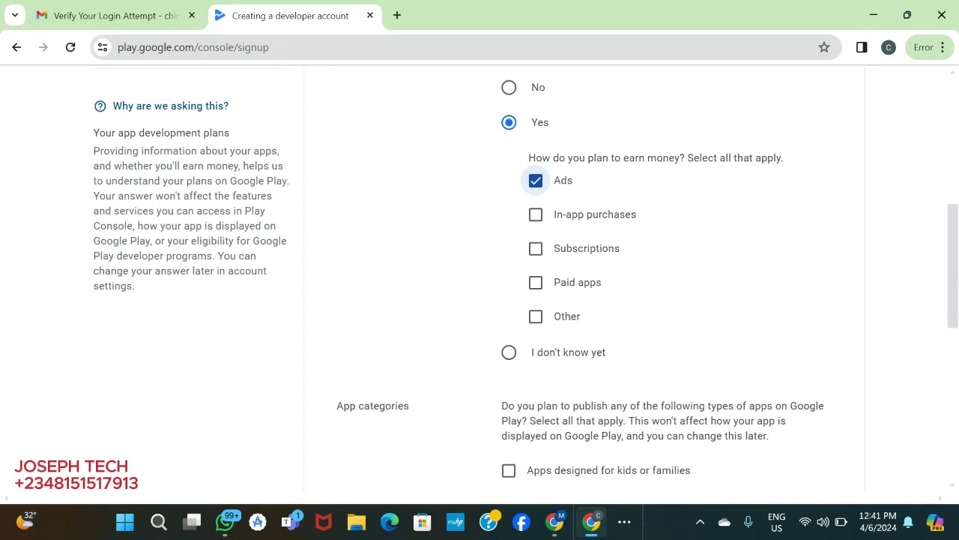
left_click(535, 214)
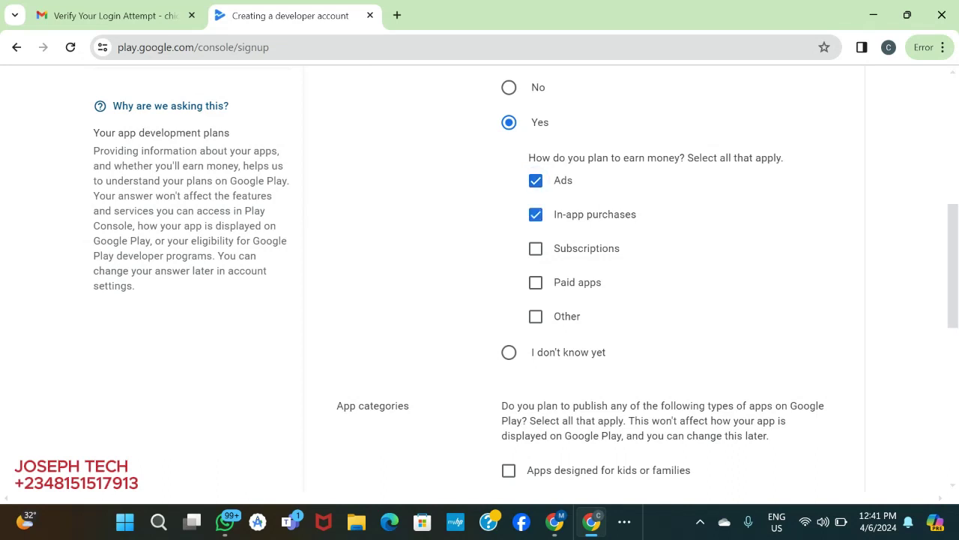
left_click(536, 248)
Choose 'None of the above' for app categories and continue to the next step
scroll(536, 248, "down", 1)
scroll(585, 277, "down", 6)
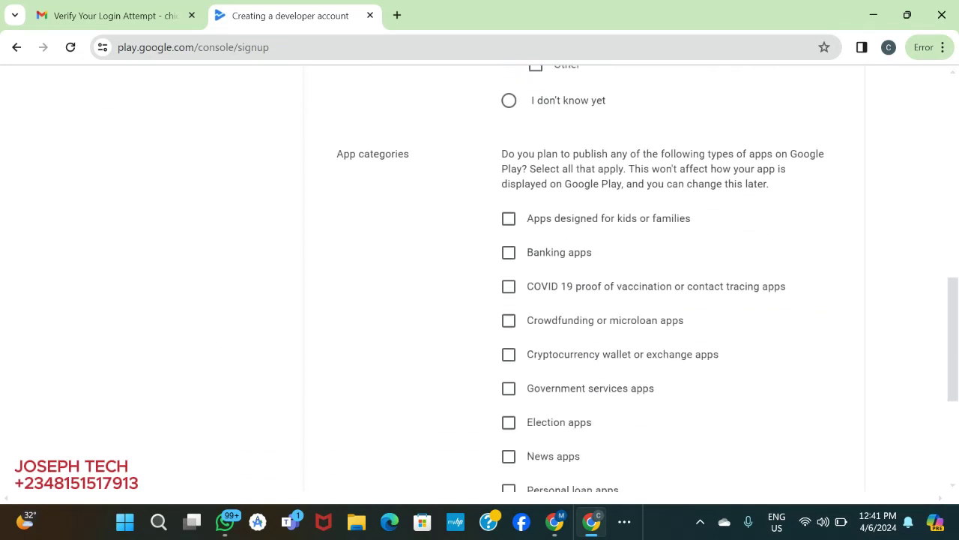
scroll(525, 277, "up", 4)
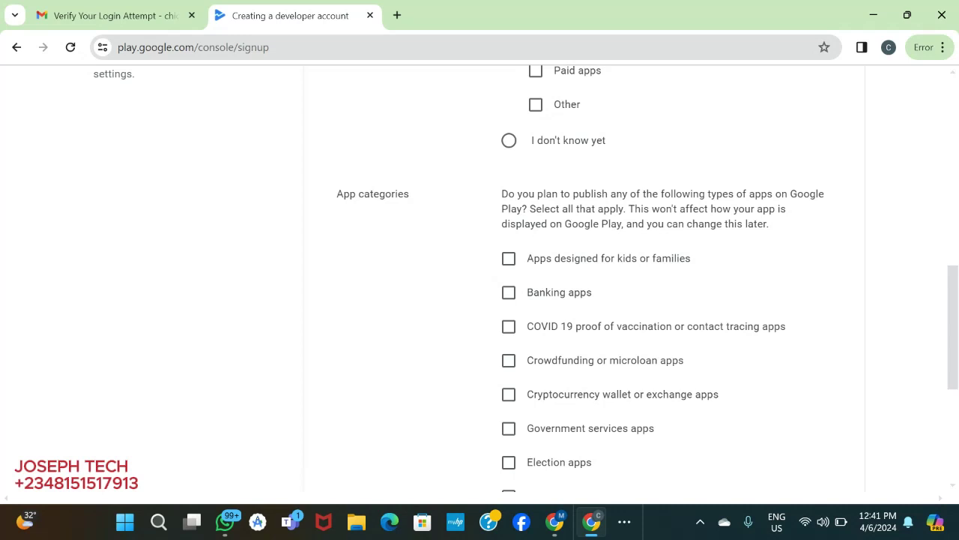
scroll(659, 277, "down", 4)
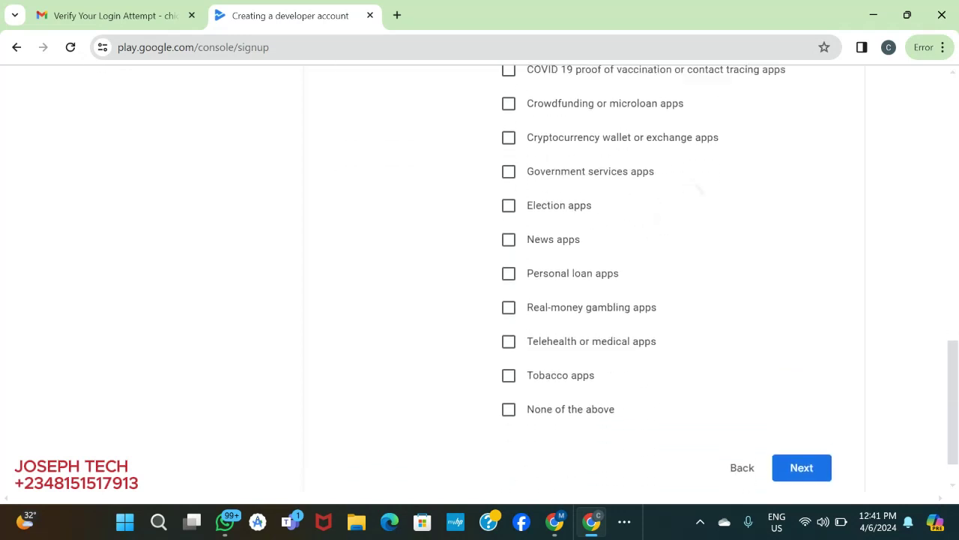
scroll(585, 277, "down", 1)
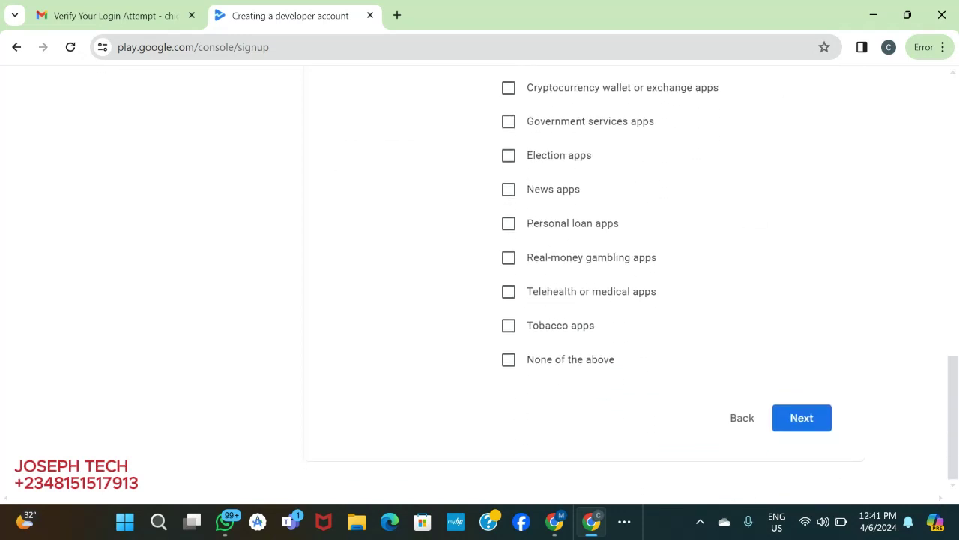
scroll(585, 278, "up", 1)
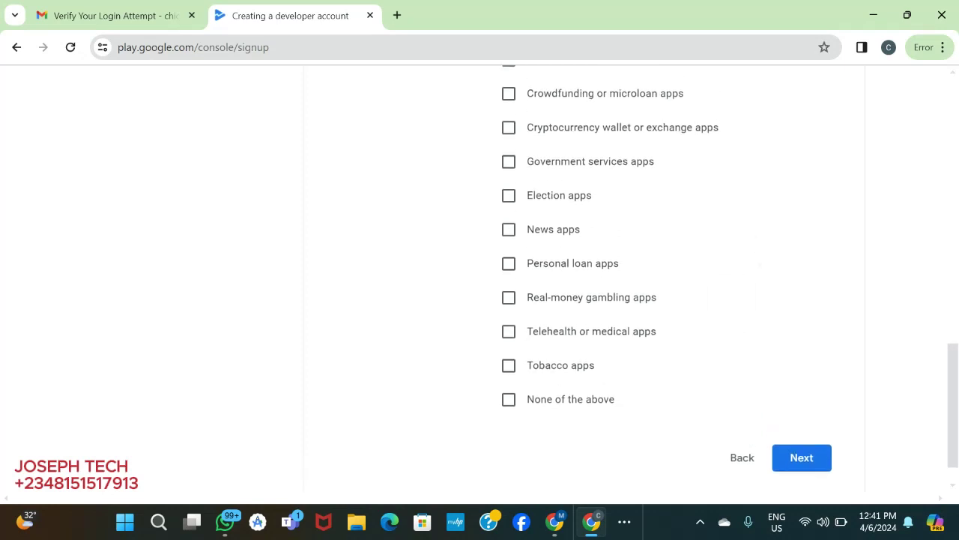
scroll(584, 277, "down", 1)
left_click(509, 359)
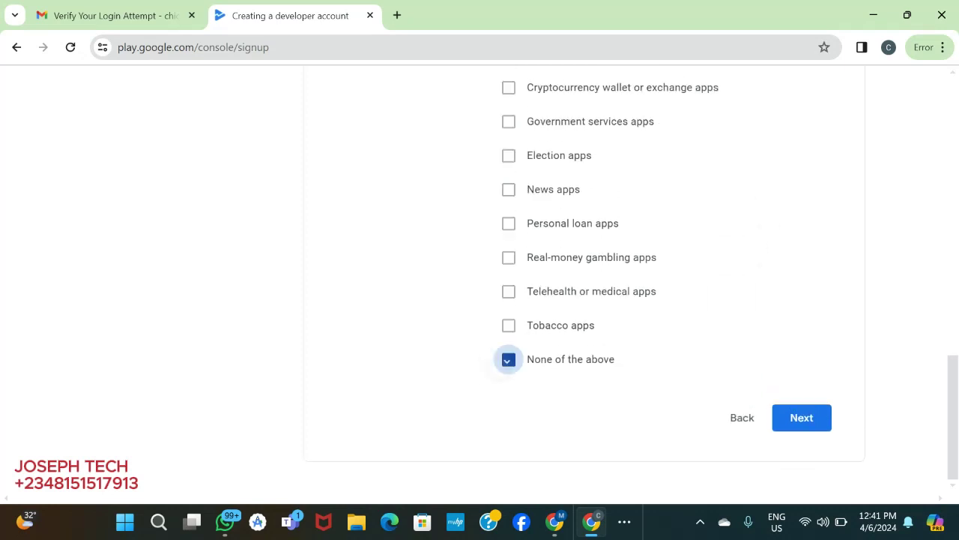
left_click(802, 418)
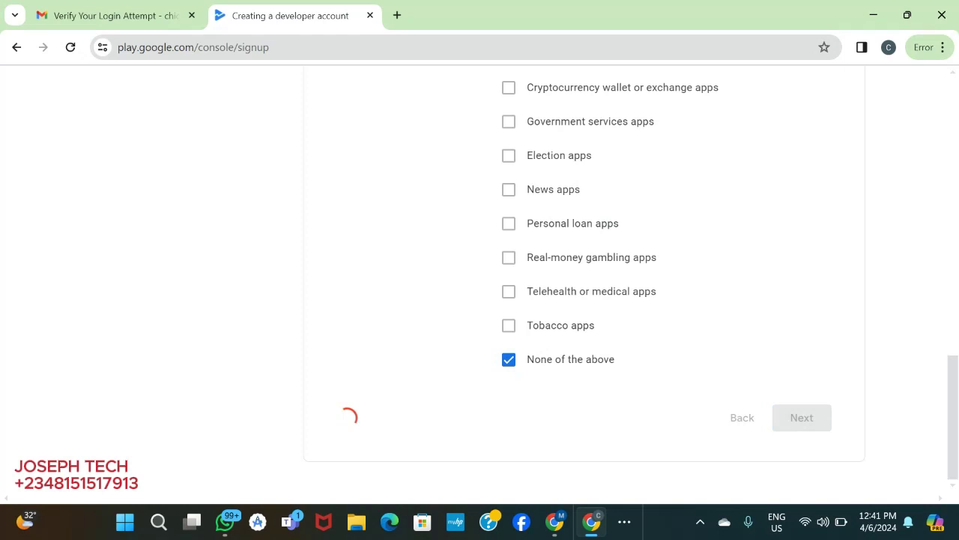
Fill in the contact name from the autofill suggestion
left_click(666, 240)
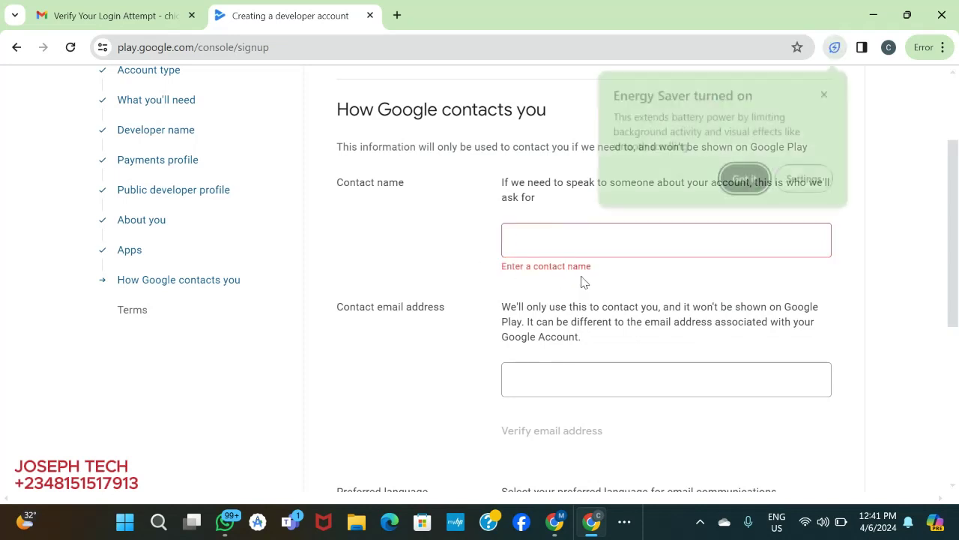
left_click(763, 182)
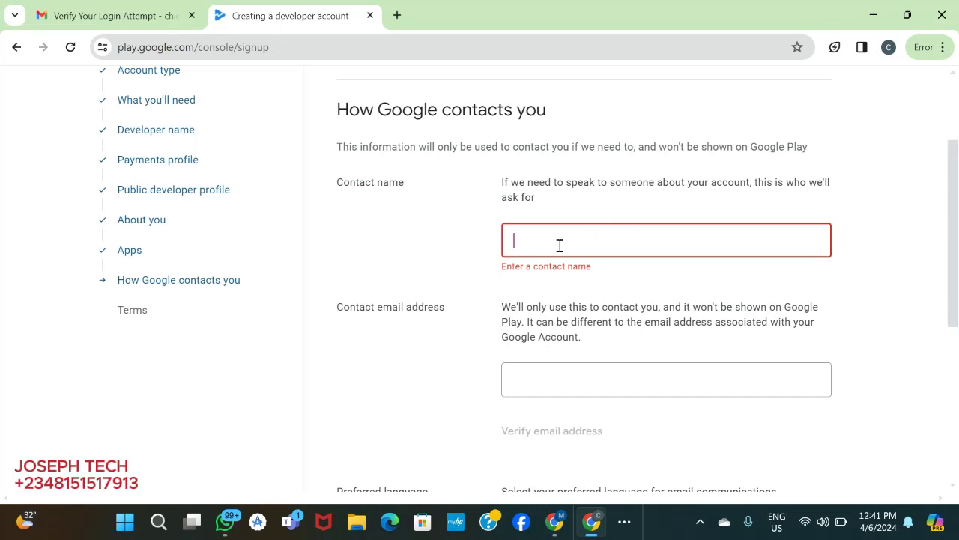
type("c")
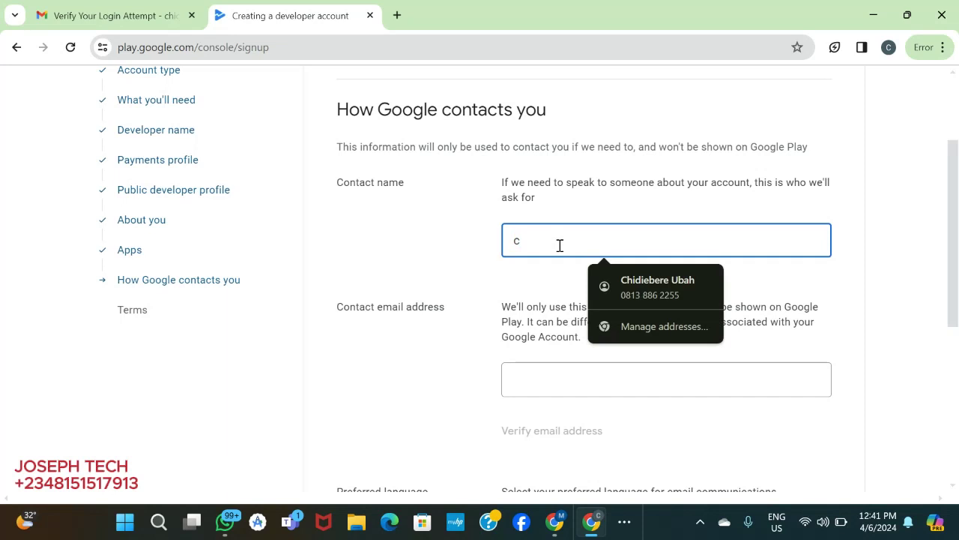
left_click(617, 285)
scroll(617, 285, "down", 1)
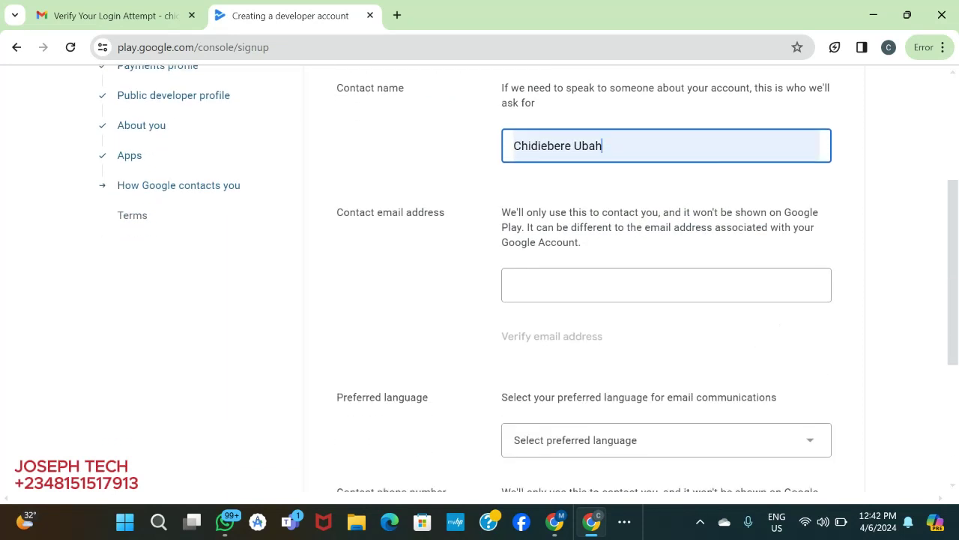
left_click(617, 285)
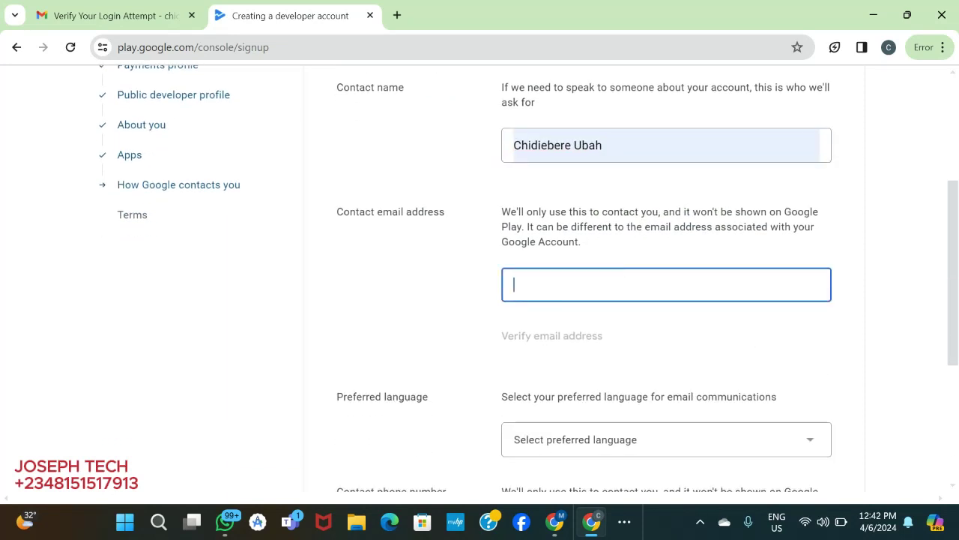
left_click(536, 284)
left_click(512, 305)
left_click(489, 262)
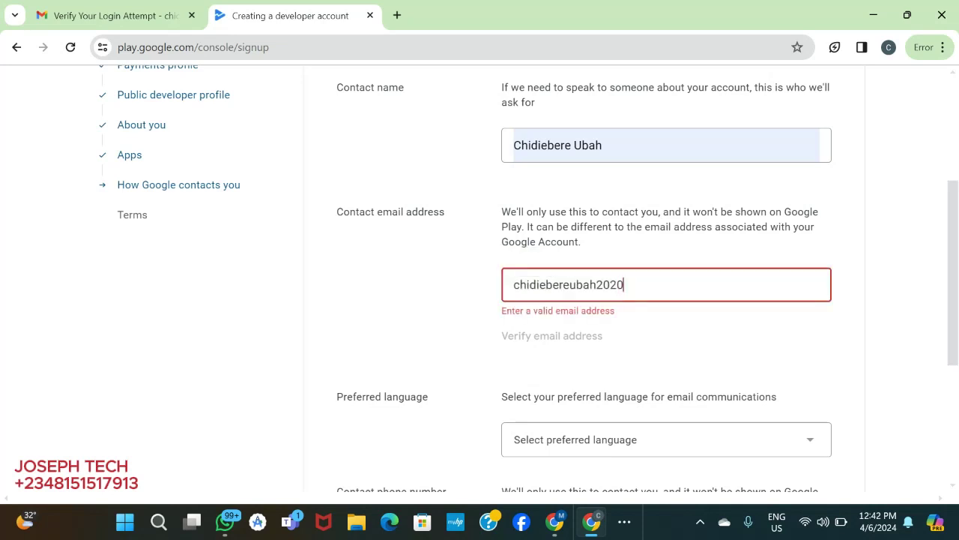
type("@gmail.com")
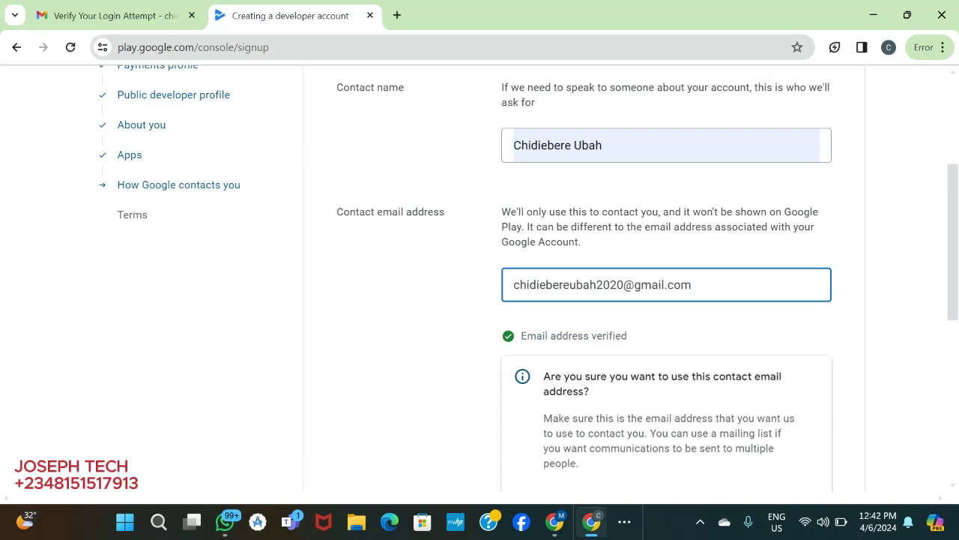
scroll(585, 277, "down", 4)
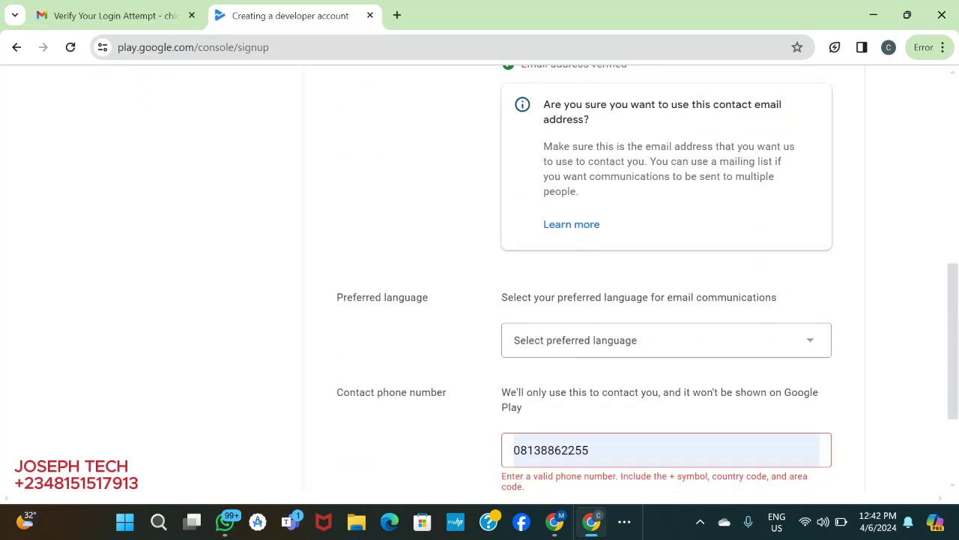
scroll(538, 276, "up", 2)
scroll(538, 276, "down", 2)
Set the preferred language to English instead of the mistakenly picked Estonian
left_click(666, 339)
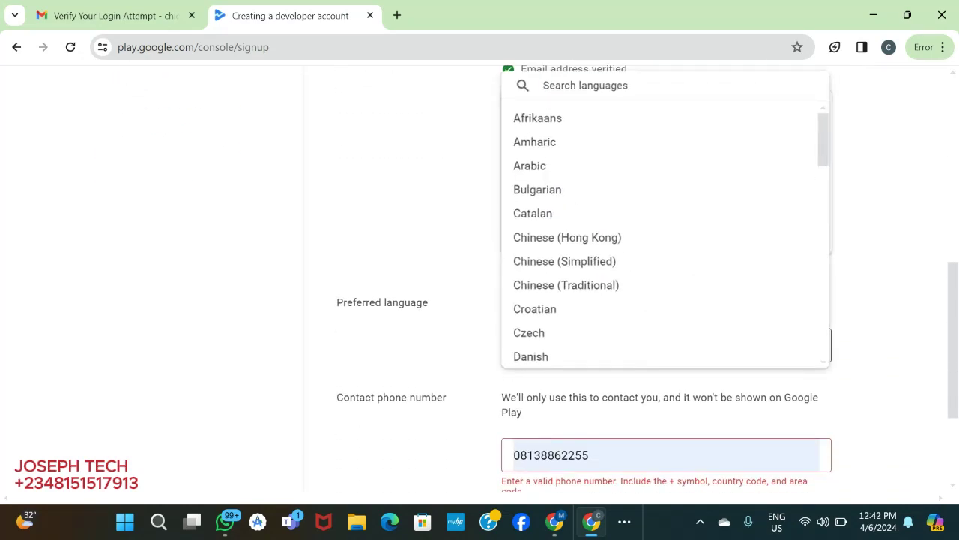
scroll(666, 232, "down", 2)
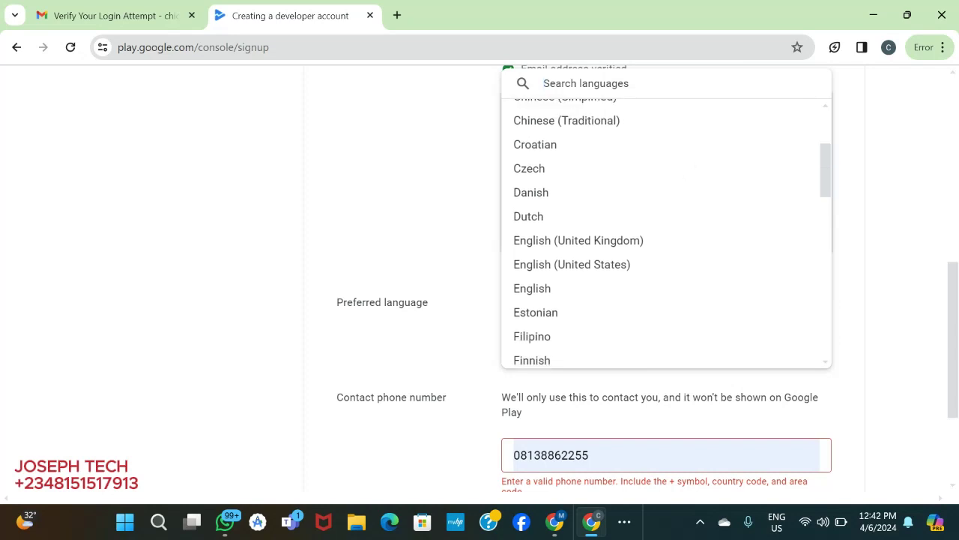
scroll(572, 264, "left", 2)
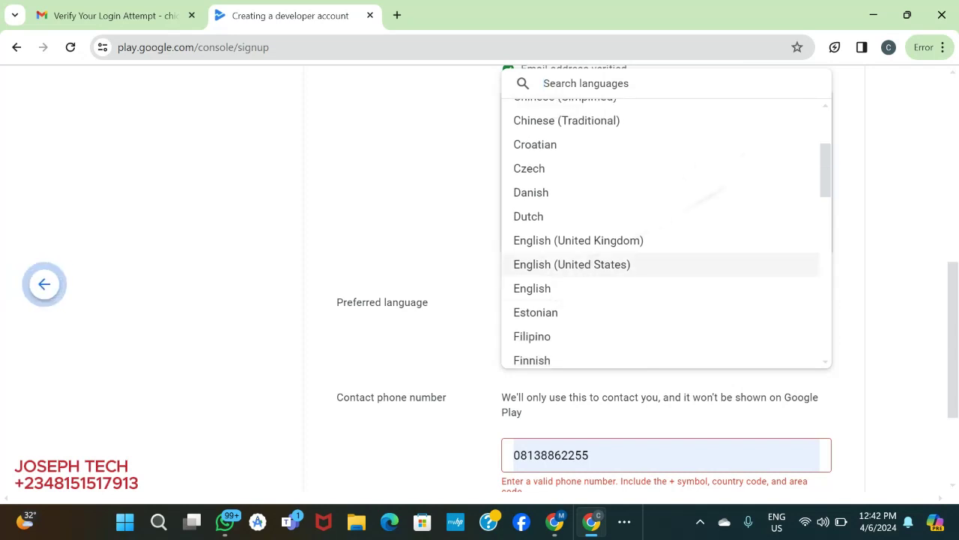
left_click(539, 311)
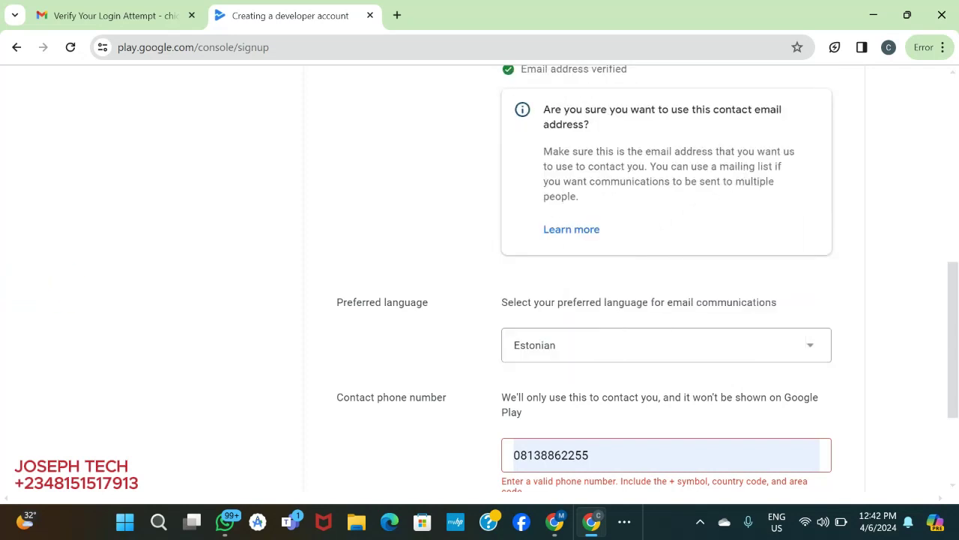
left_click(604, 351)
left_click(532, 287)
scroll(666, 300, "down", 2)
Replace the phone number's leading 0 with the +234 country code
left_click(522, 300)
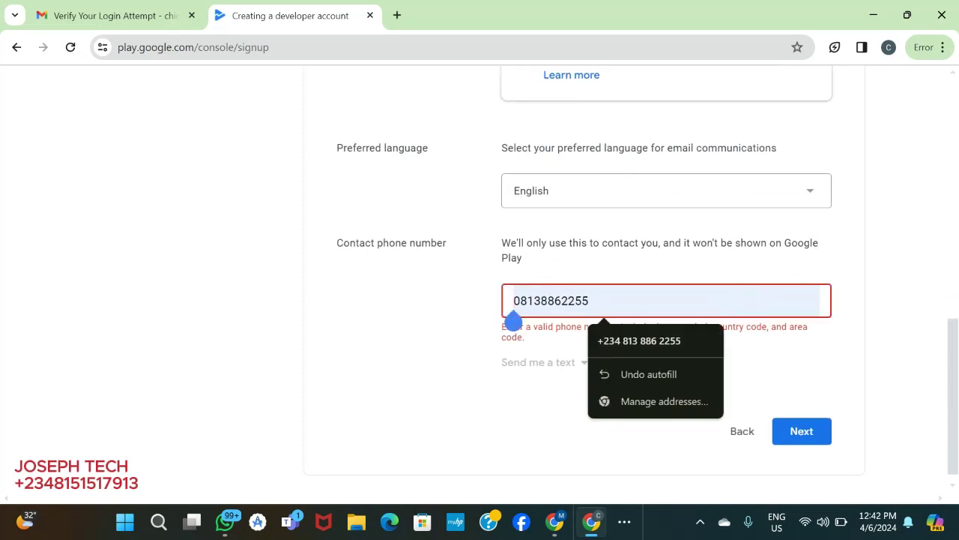
left_click(590, 301)
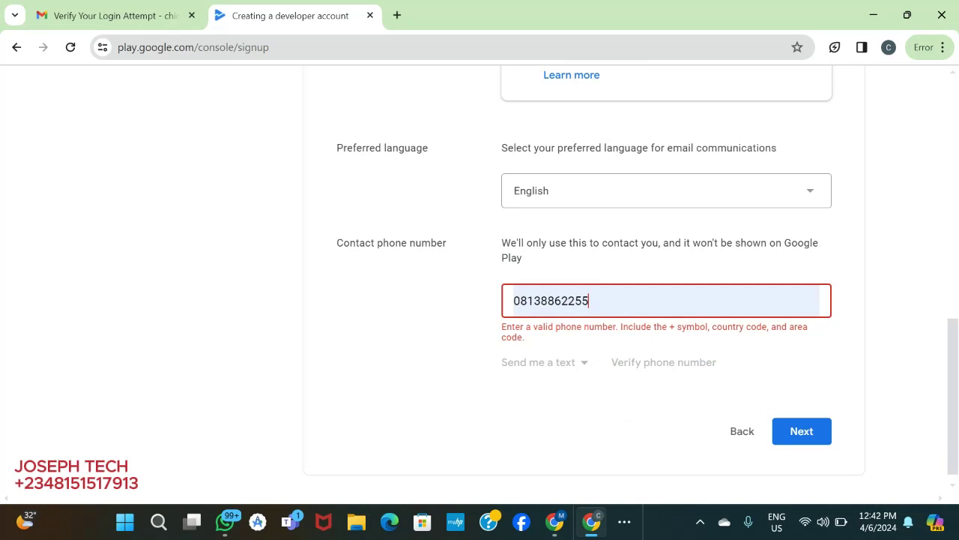
left_click(514, 301)
left_click_drag(513, 321, 520, 321)
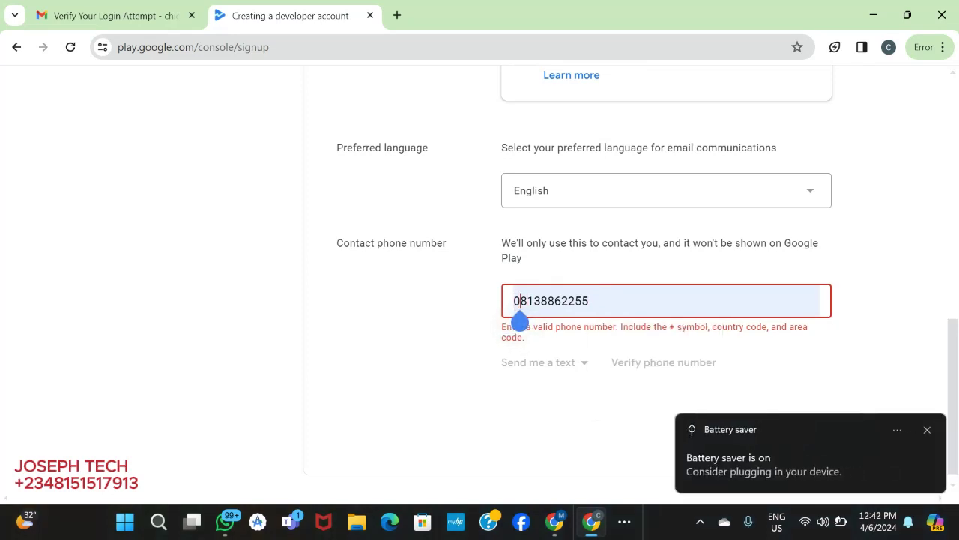
key("BackSpace")
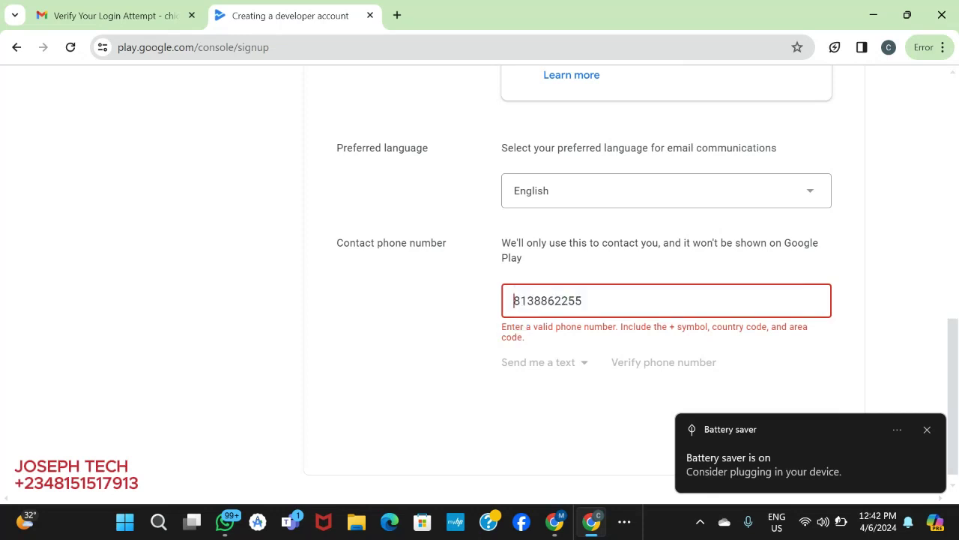
type("+234")
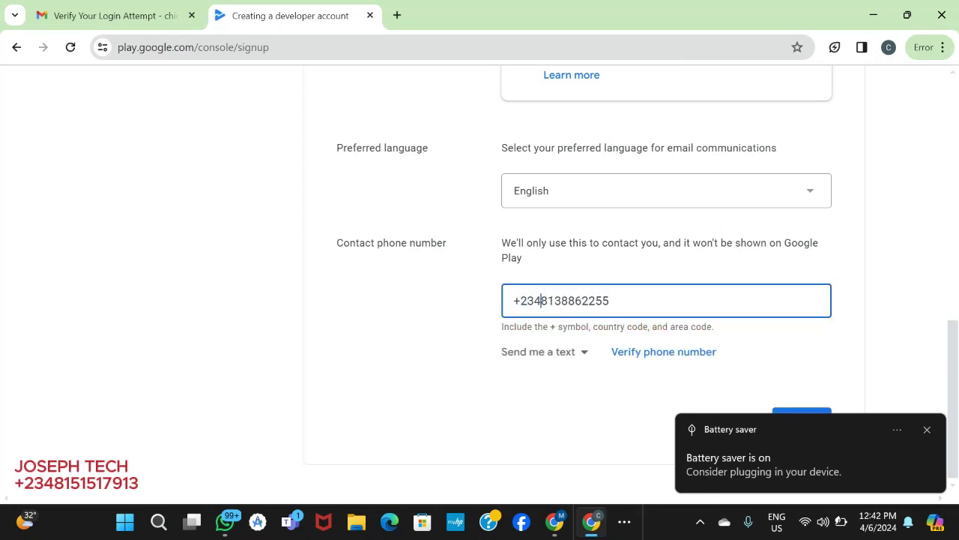
Request a verification text and submit the received six-digit code to verify the phone number
left_click(658, 357)
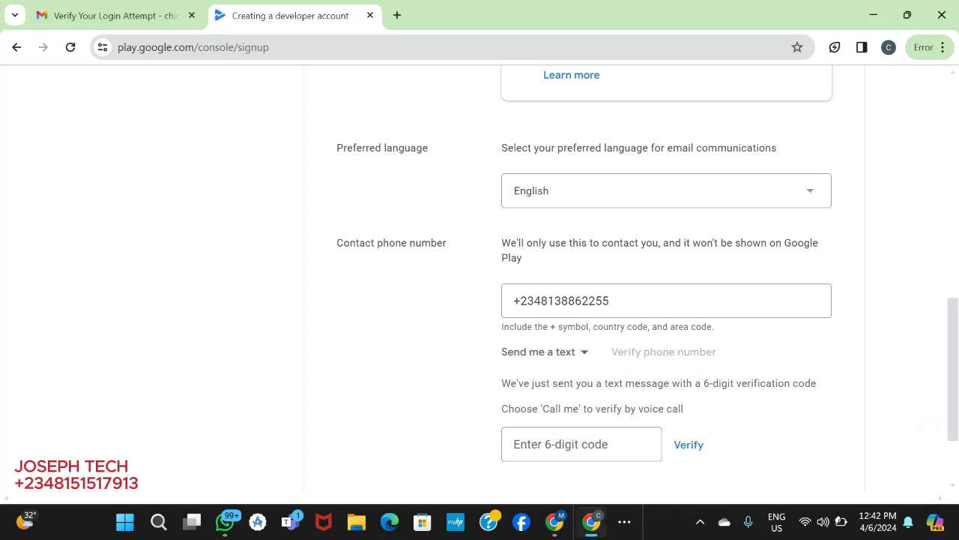
left_click(584, 442)
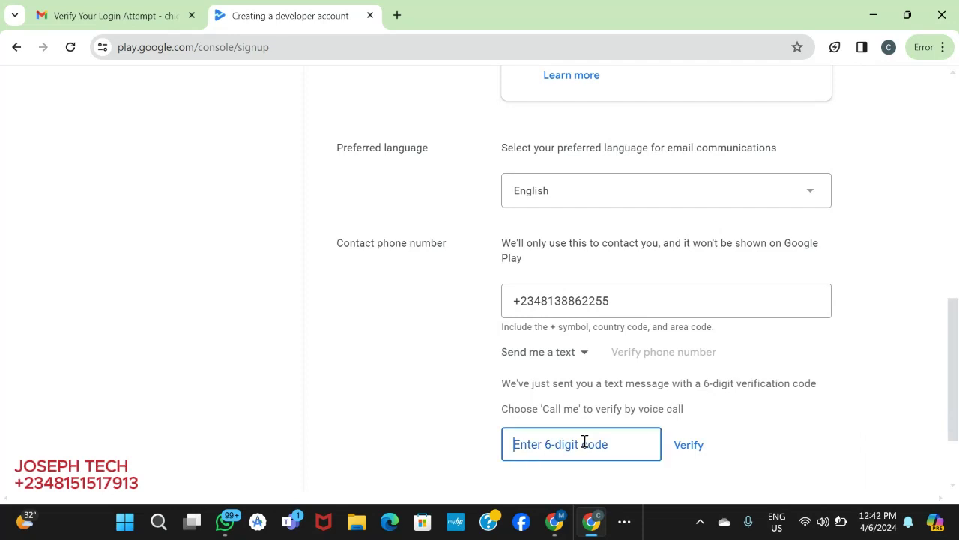
left_click(636, 519)
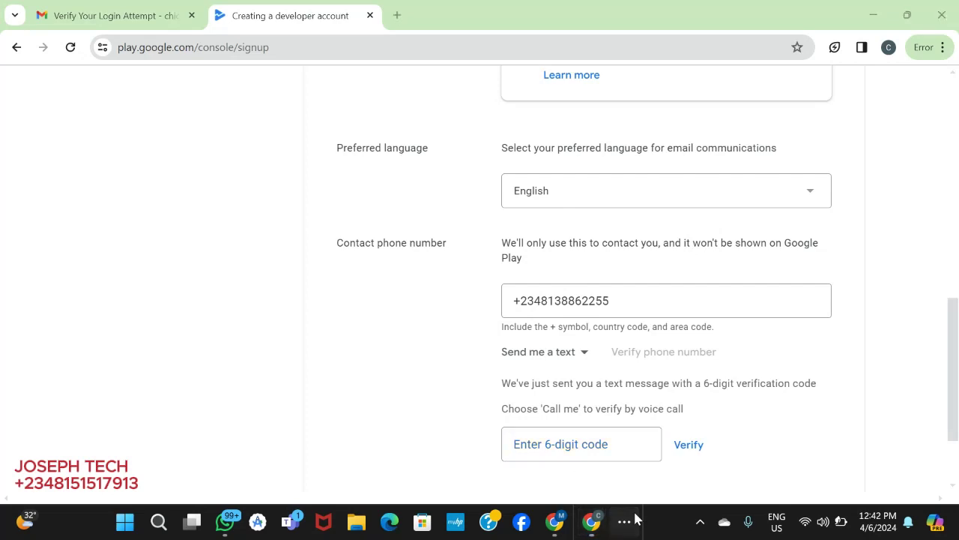
mouse_move(631, 480)
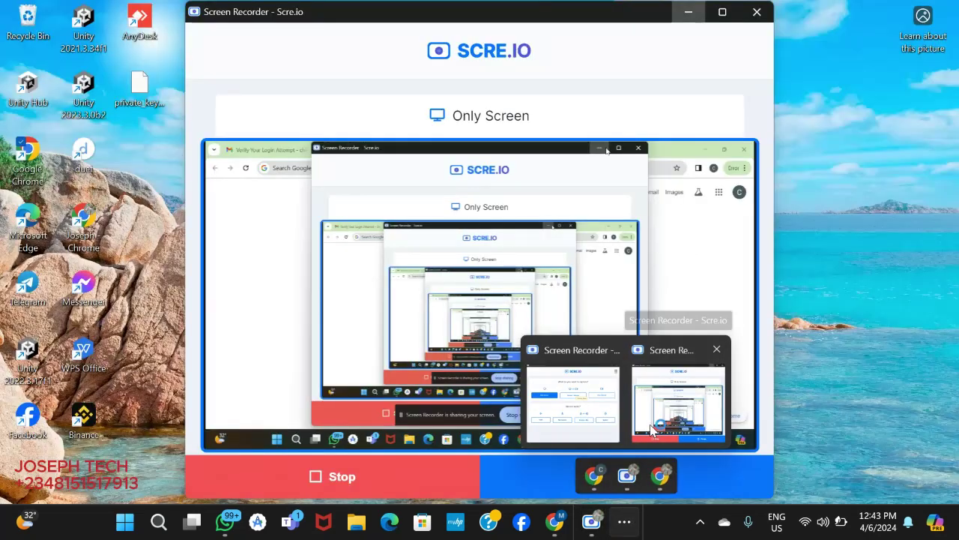
left_click(678, 401)
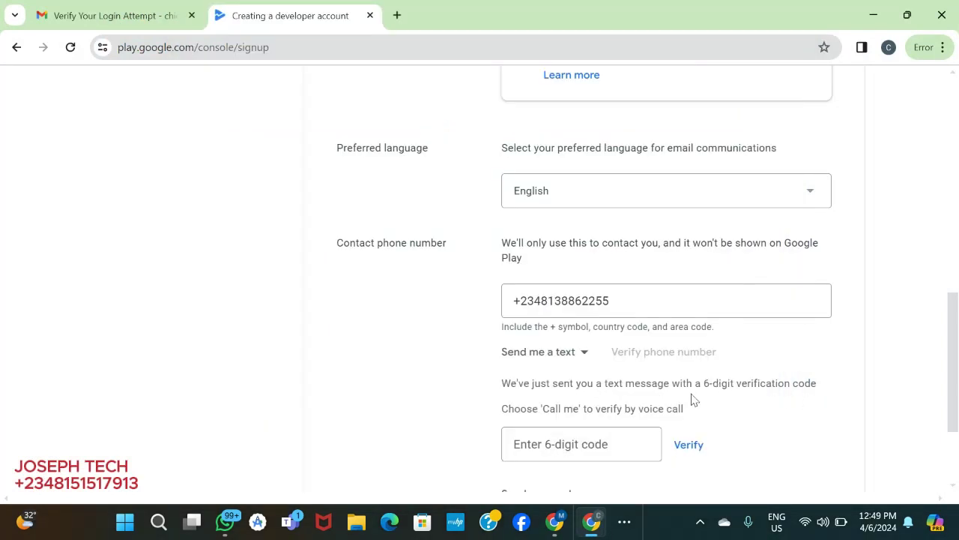
left_click(524, 446)
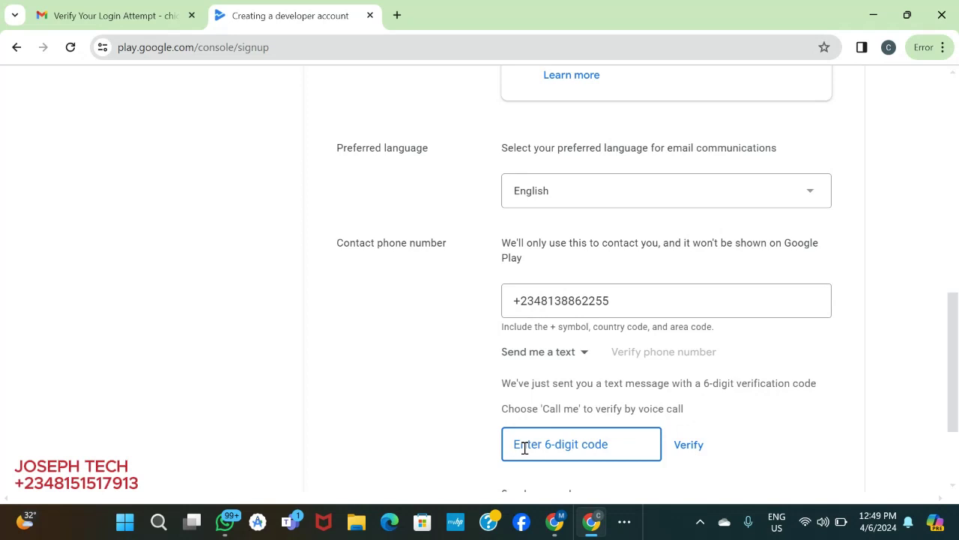
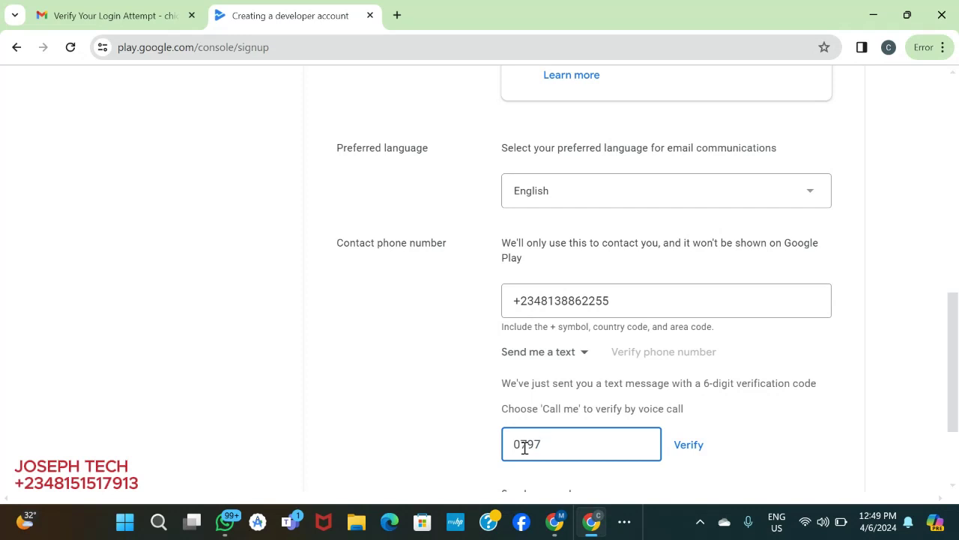
scroll(525, 448, "down", 1)
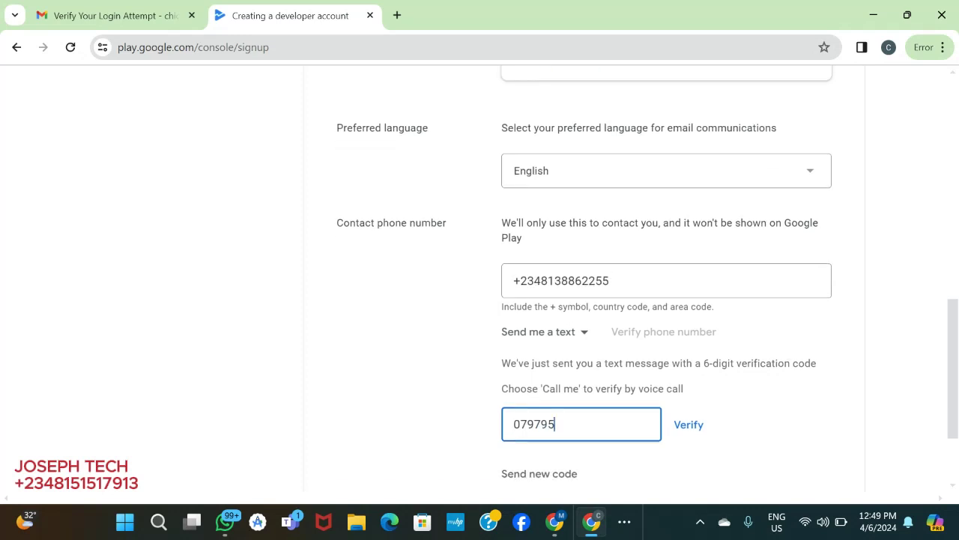
key("Return")
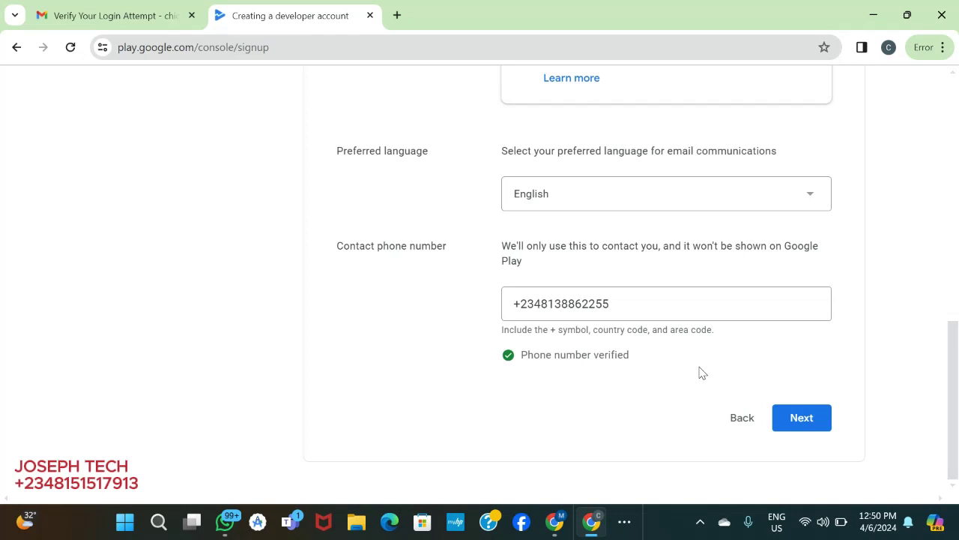
Accept the Developer Distribution Agreement and Play Console Terms of Service, then choose 'Create account and pay'
left_click(809, 424)
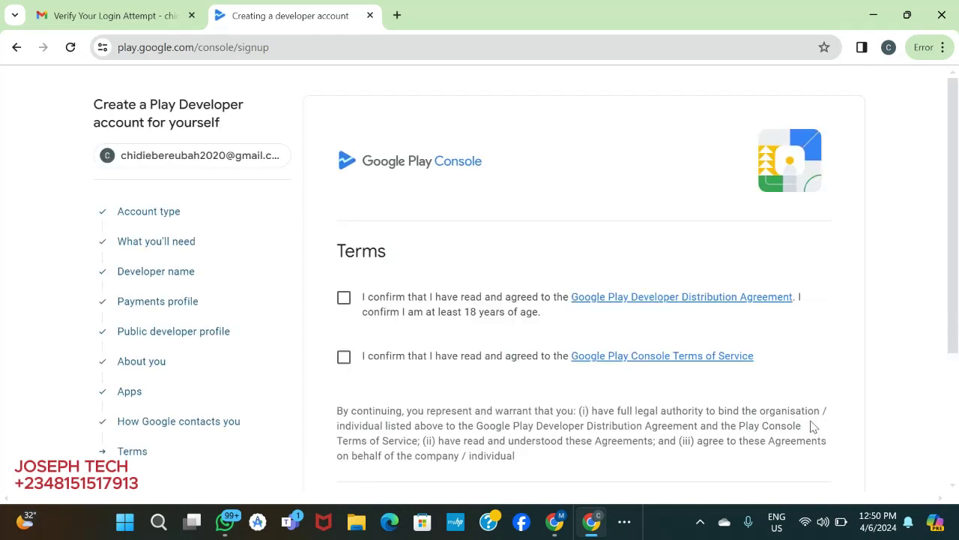
left_click(342, 299)
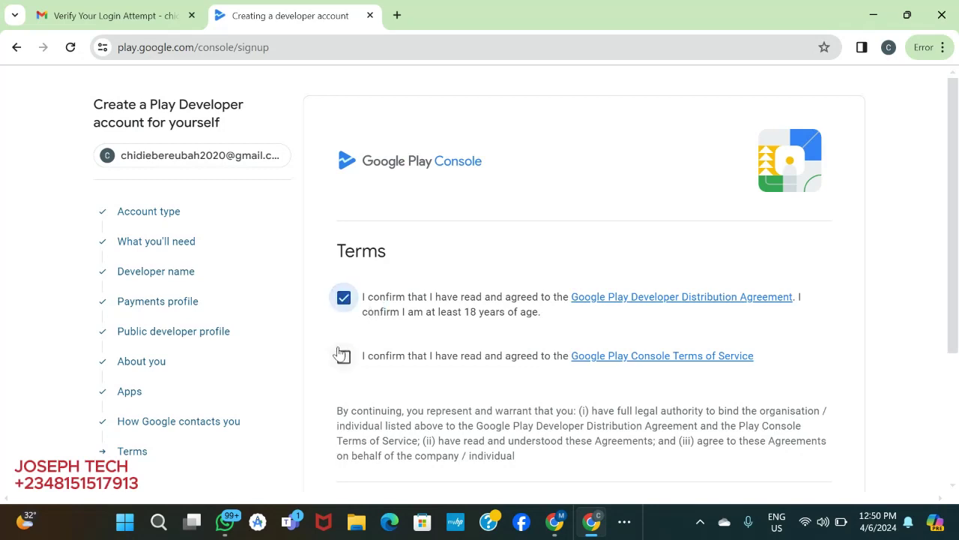
left_click(343, 357)
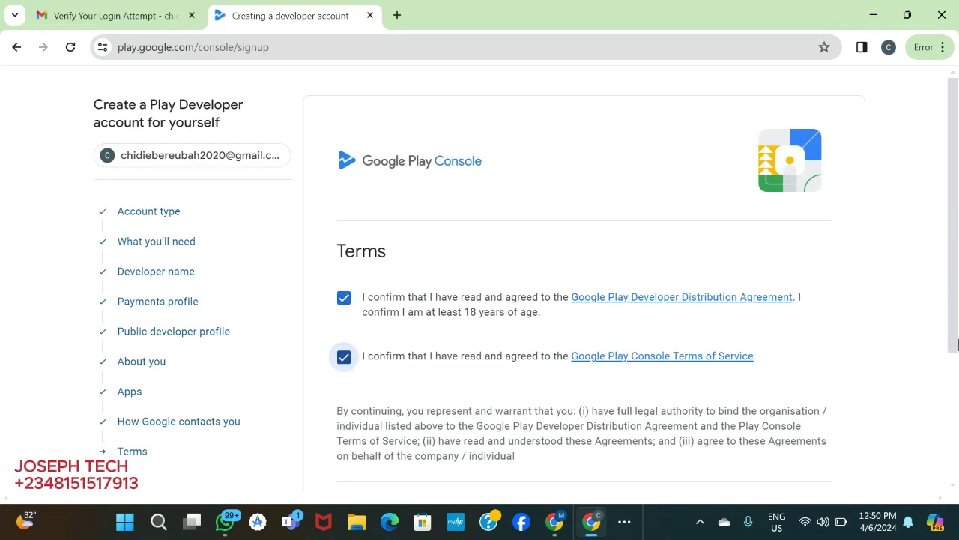
scroll(958, 344, "down", 3)
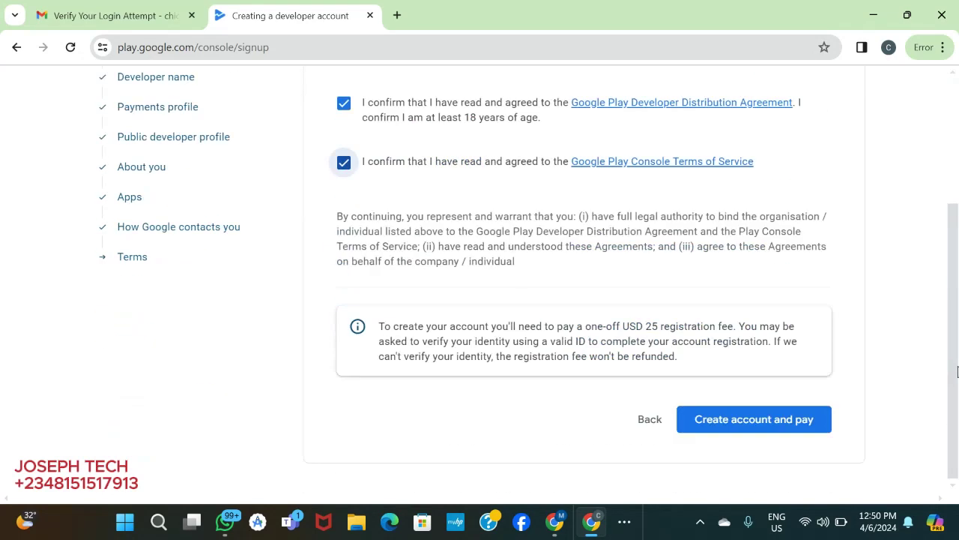
left_click(729, 424)
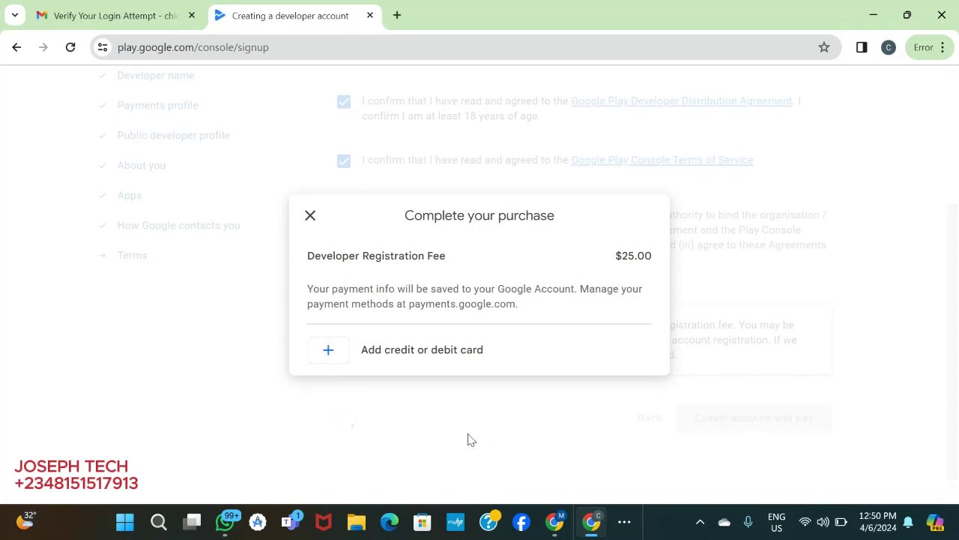
Save a new Mastercard with its card number, expiry, security code and billing address
left_click(435, 342)
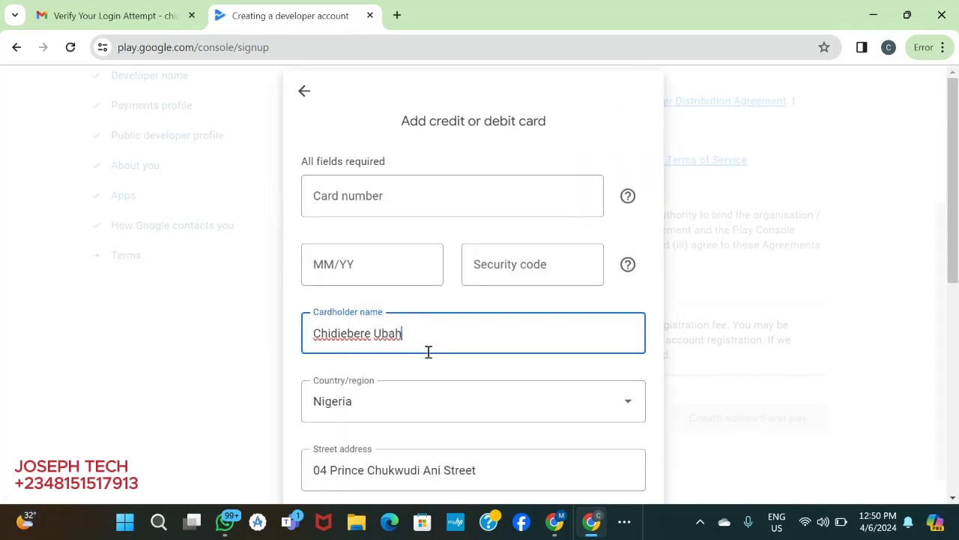
key("shift+Left")
key("shift+Left")
key("shift+Left")
key("shift+Left")
key("shift+Left")
key("shift+Left")
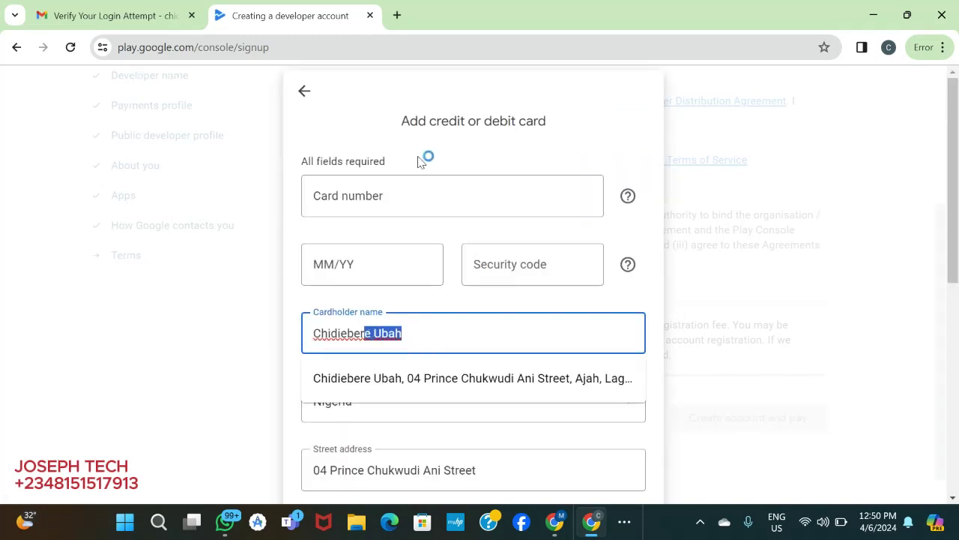
left_click(403, 166)
left_click(346, 191)
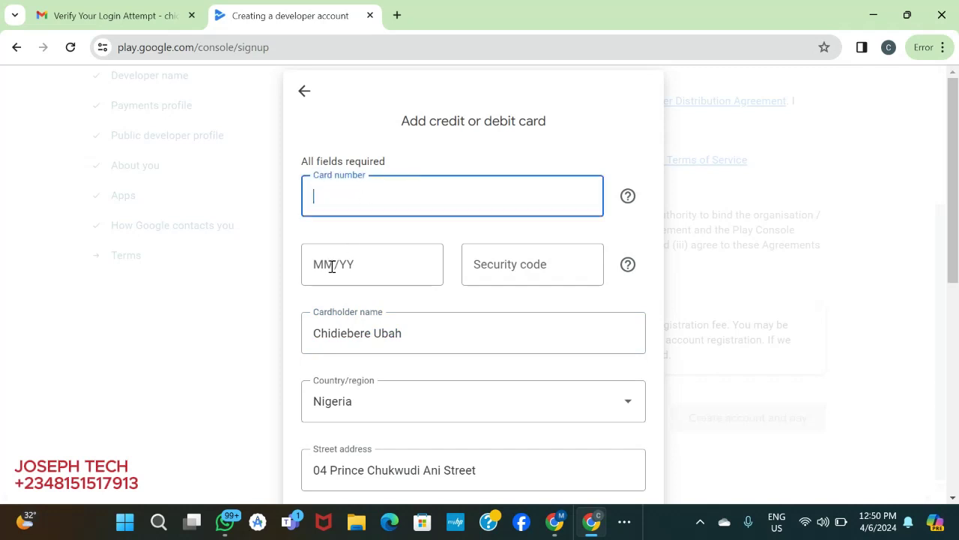
left_click_drag(958, 169, 933, 151)
left_click(626, 523)
mouse_move(630, 473)
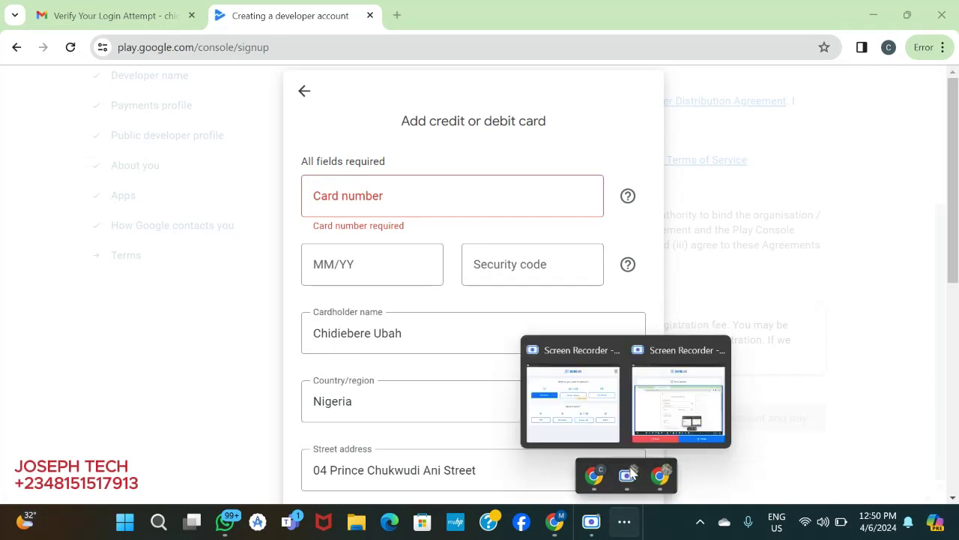
left_click(630, 472)
mouse_move(591, 520)
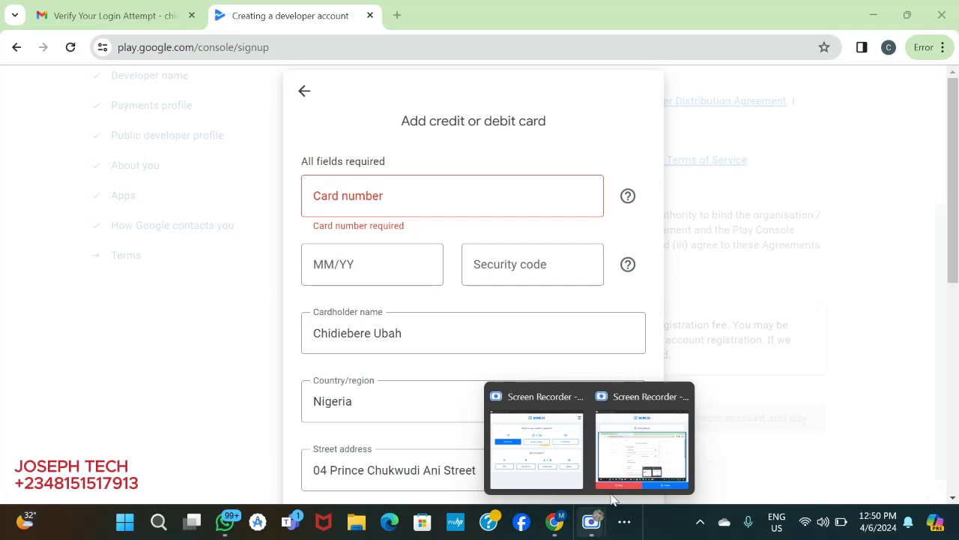
left_click(623, 447)
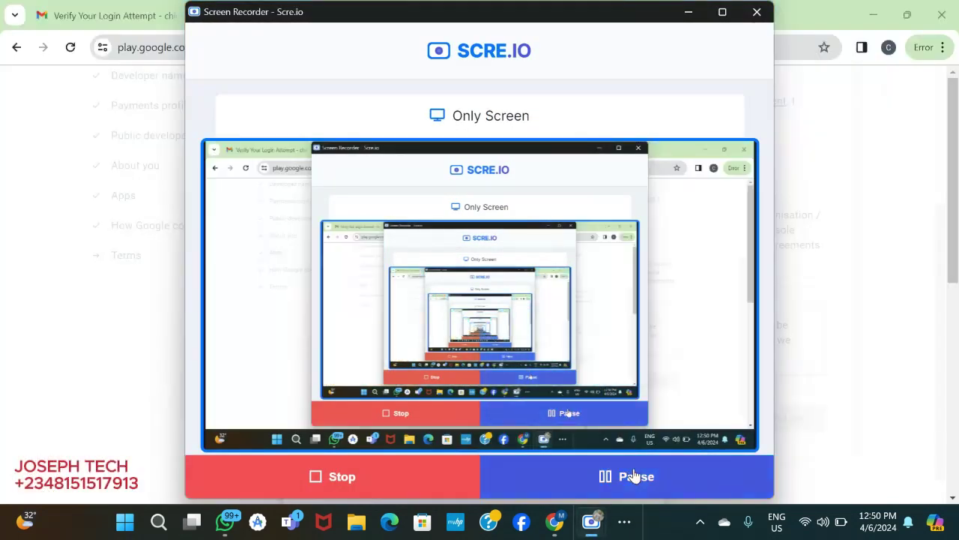
left_click(841, 359)
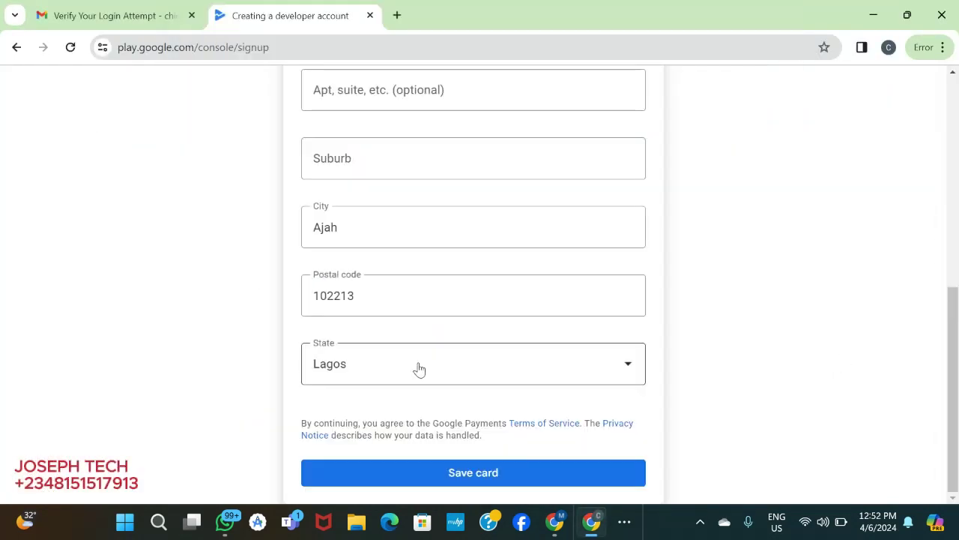
left_click(508, 480)
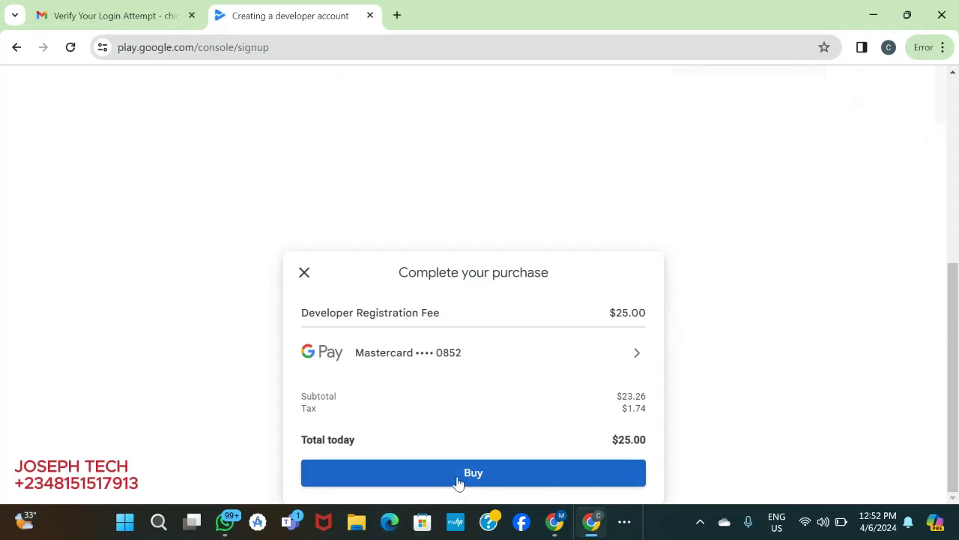
Buy the $25.00 Developer Registration Fee with the saved Mastercard
left_click(459, 478)
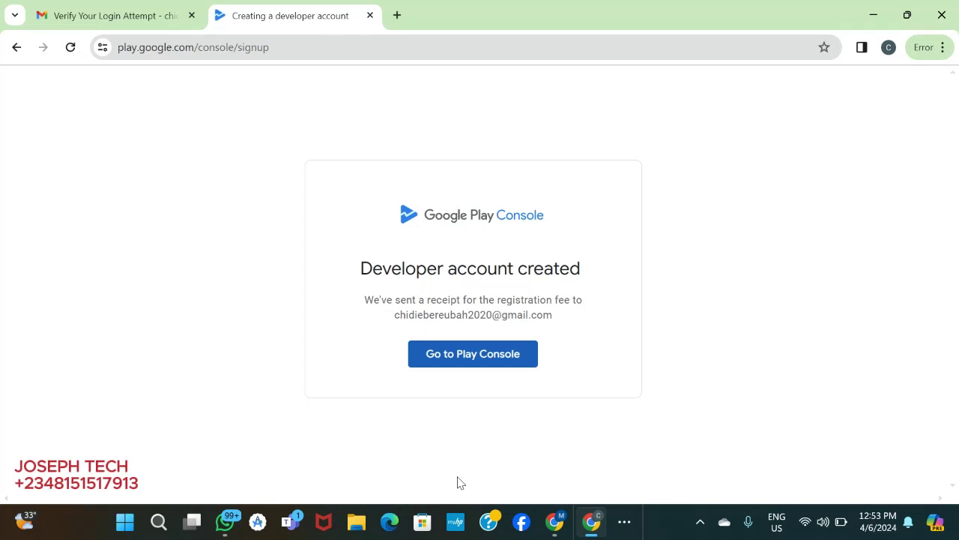
Go to the Play Console and scroll the Home page to 'Create your first app'
left_click(472, 358)
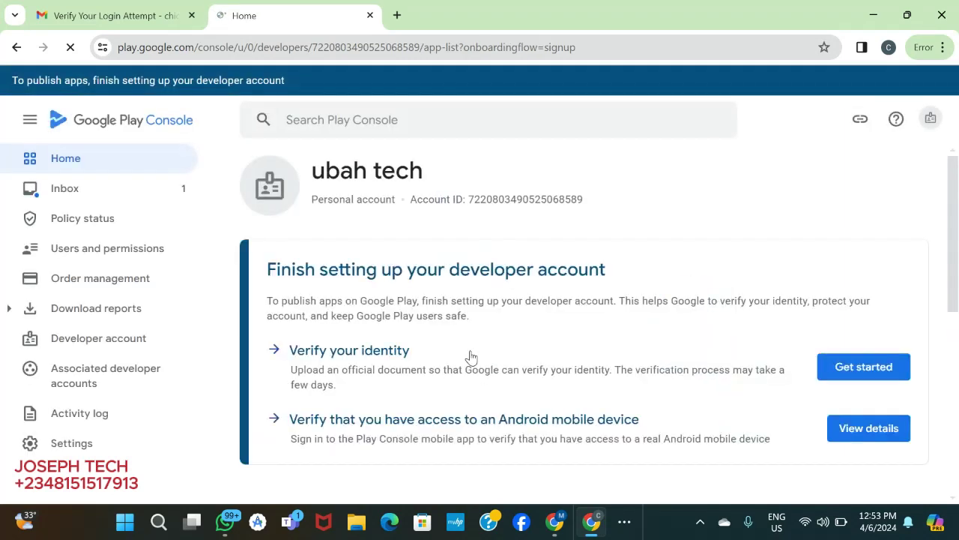
left_click_drag(957, 218, 946, 349)
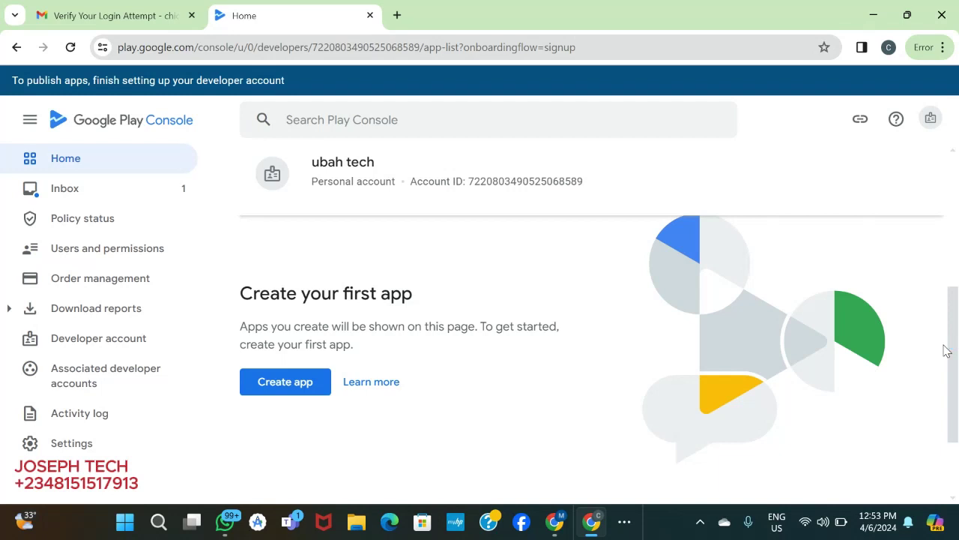
left_click(946, 347)
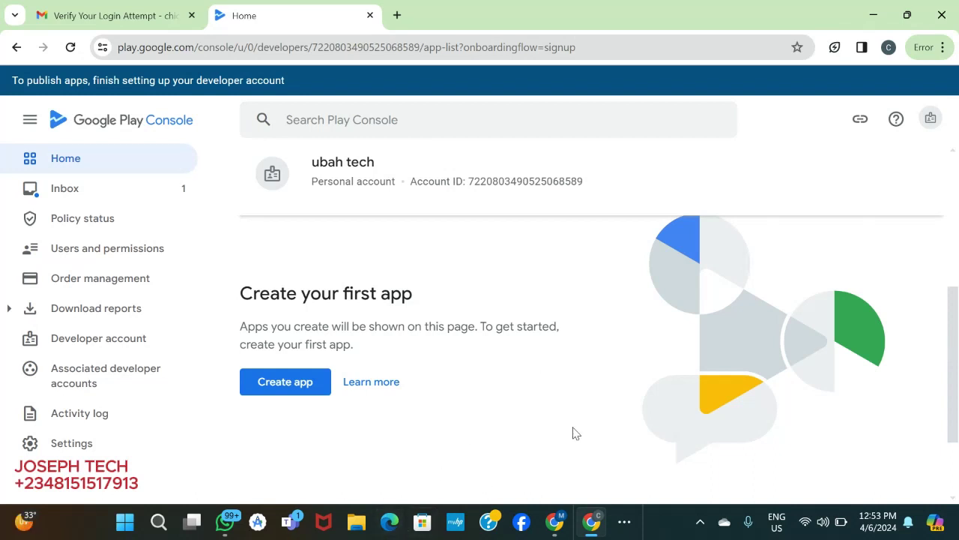
left_click(626, 522)
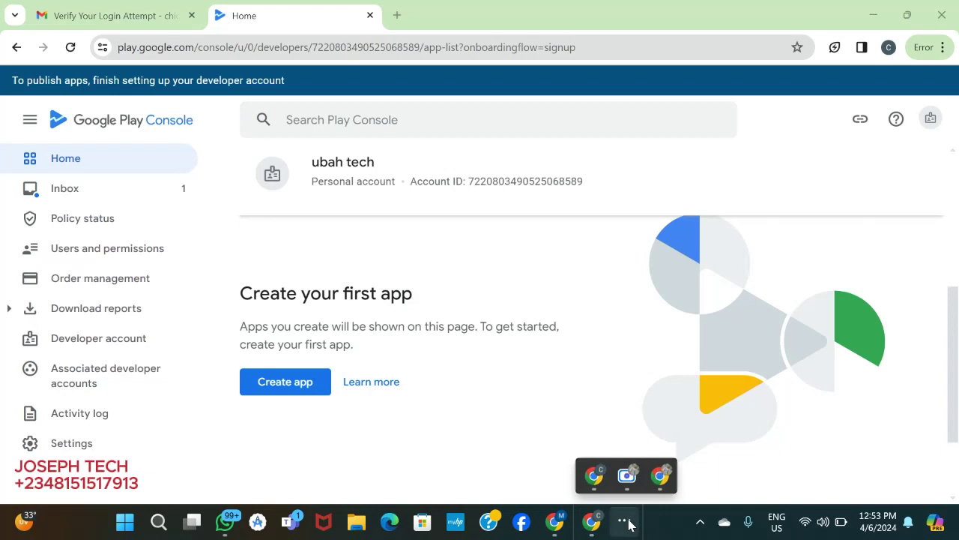
mouse_move(626, 480)
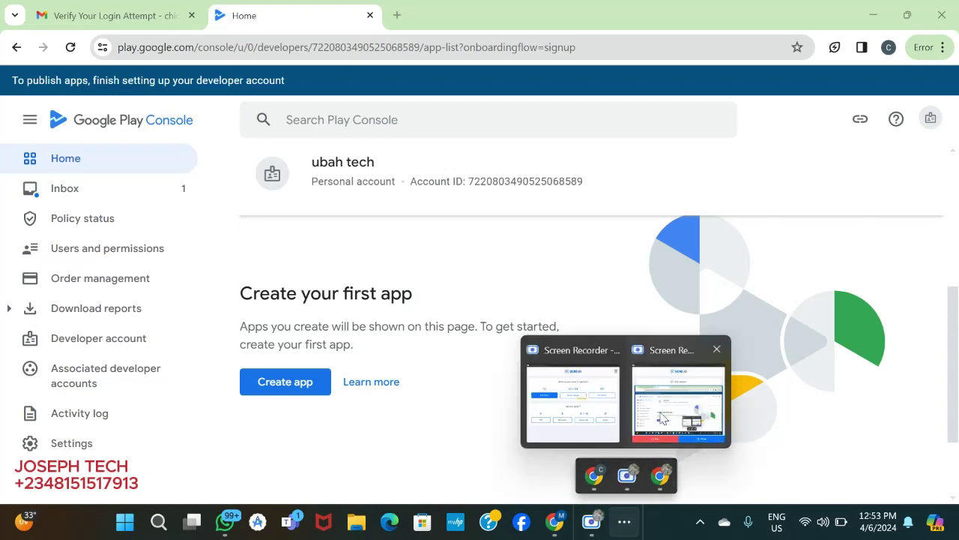